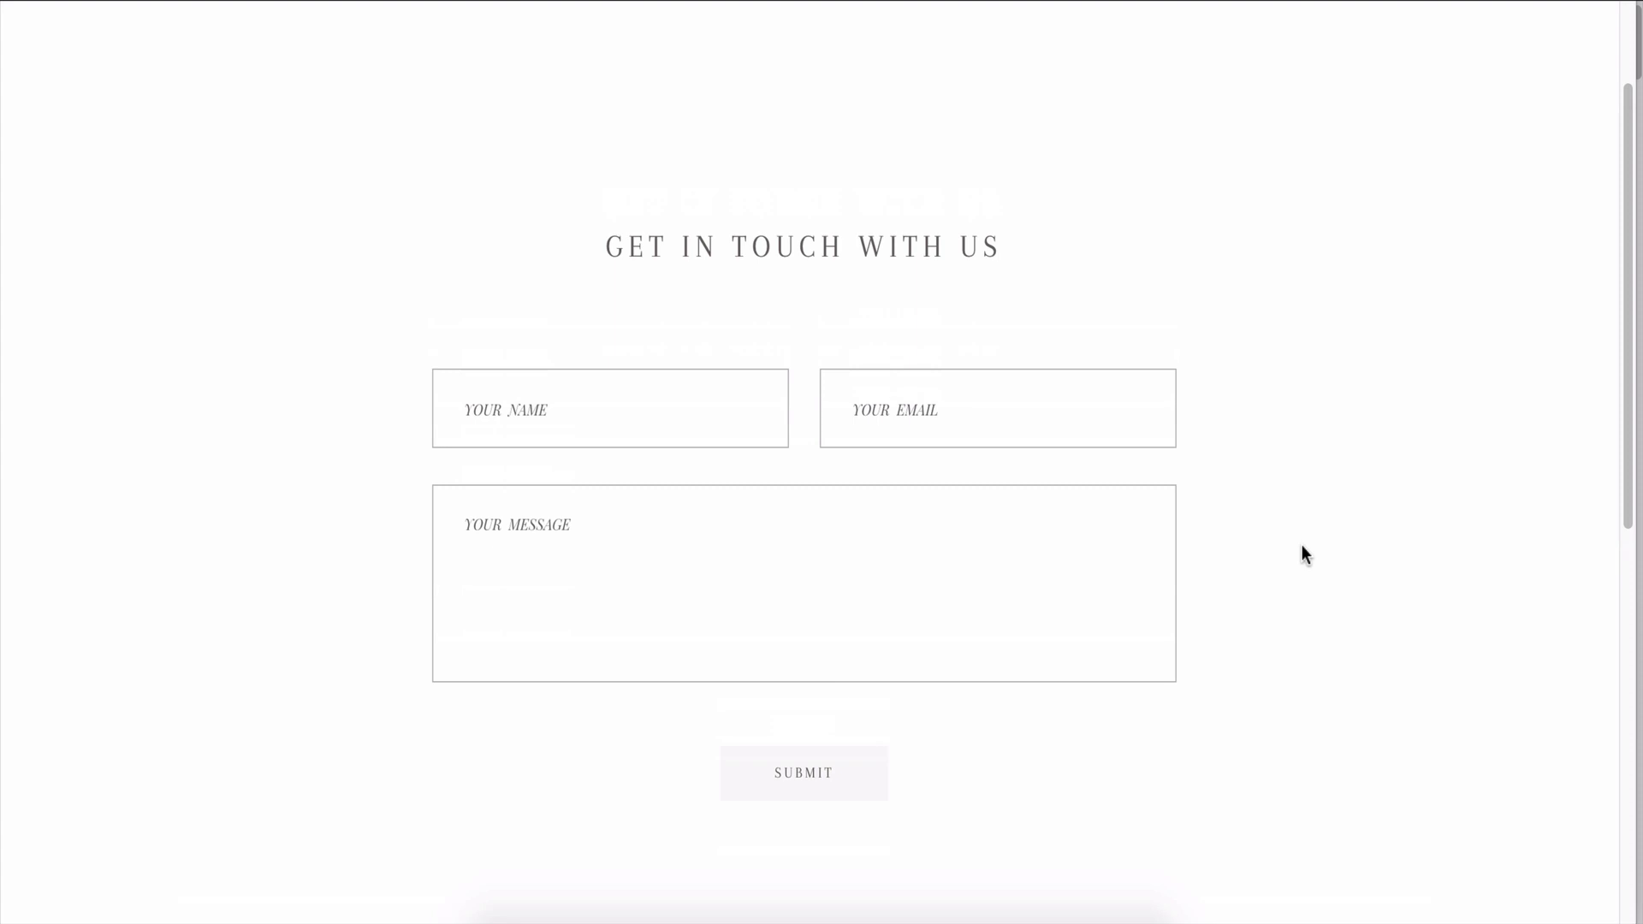
click(690, 407)
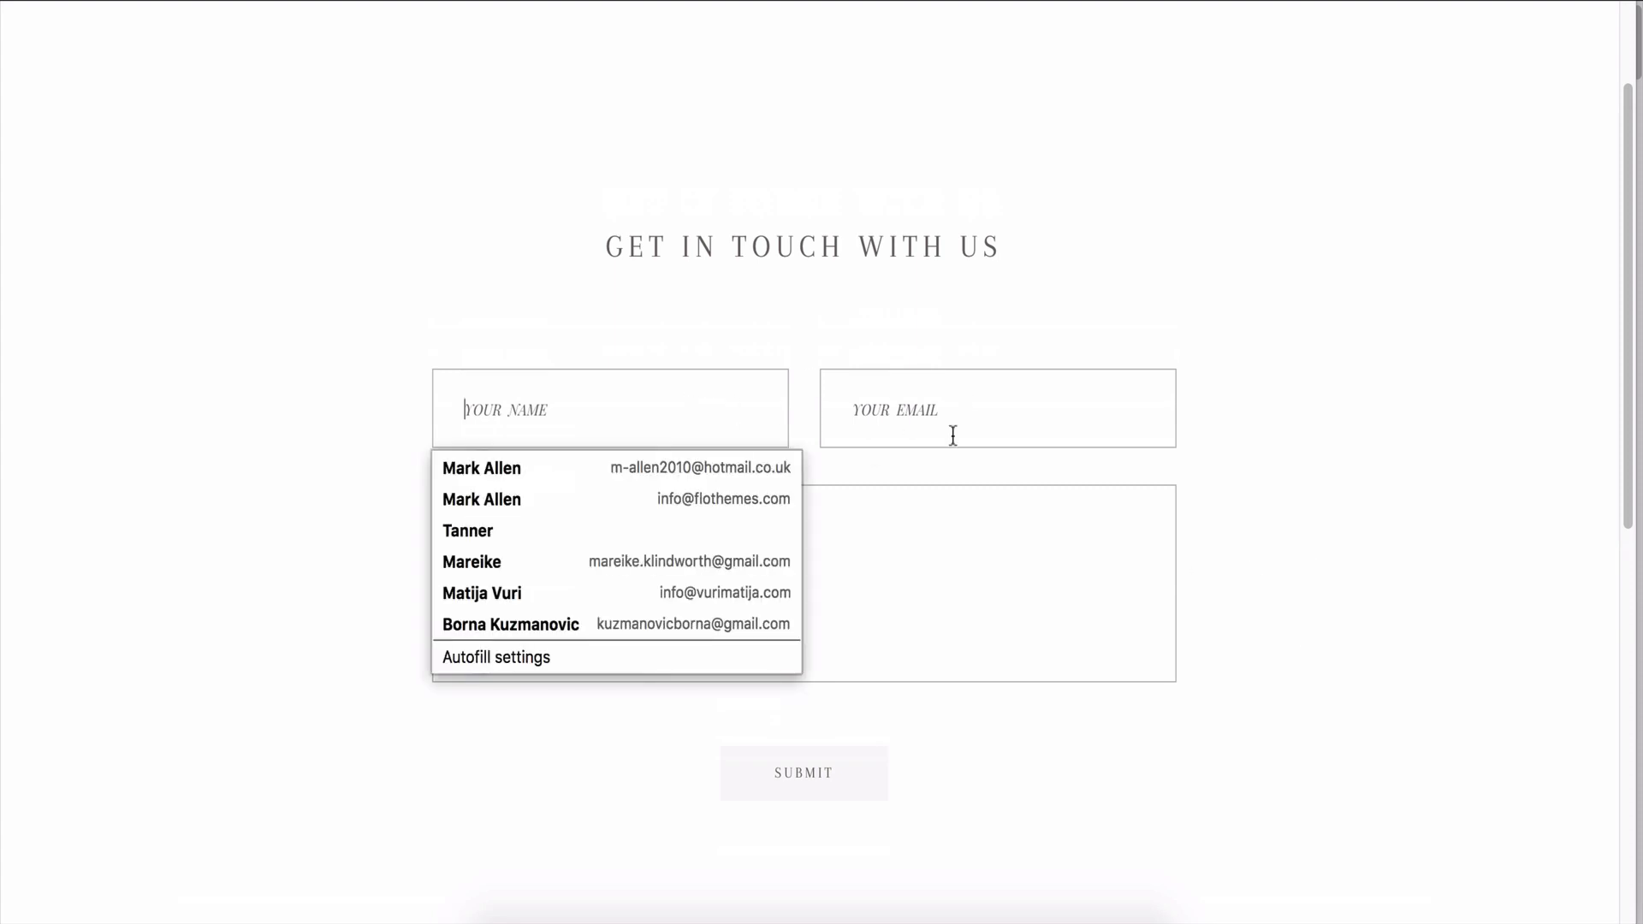
click(953, 435)
key(Tab)
scroll(1330, 575, down, 1)
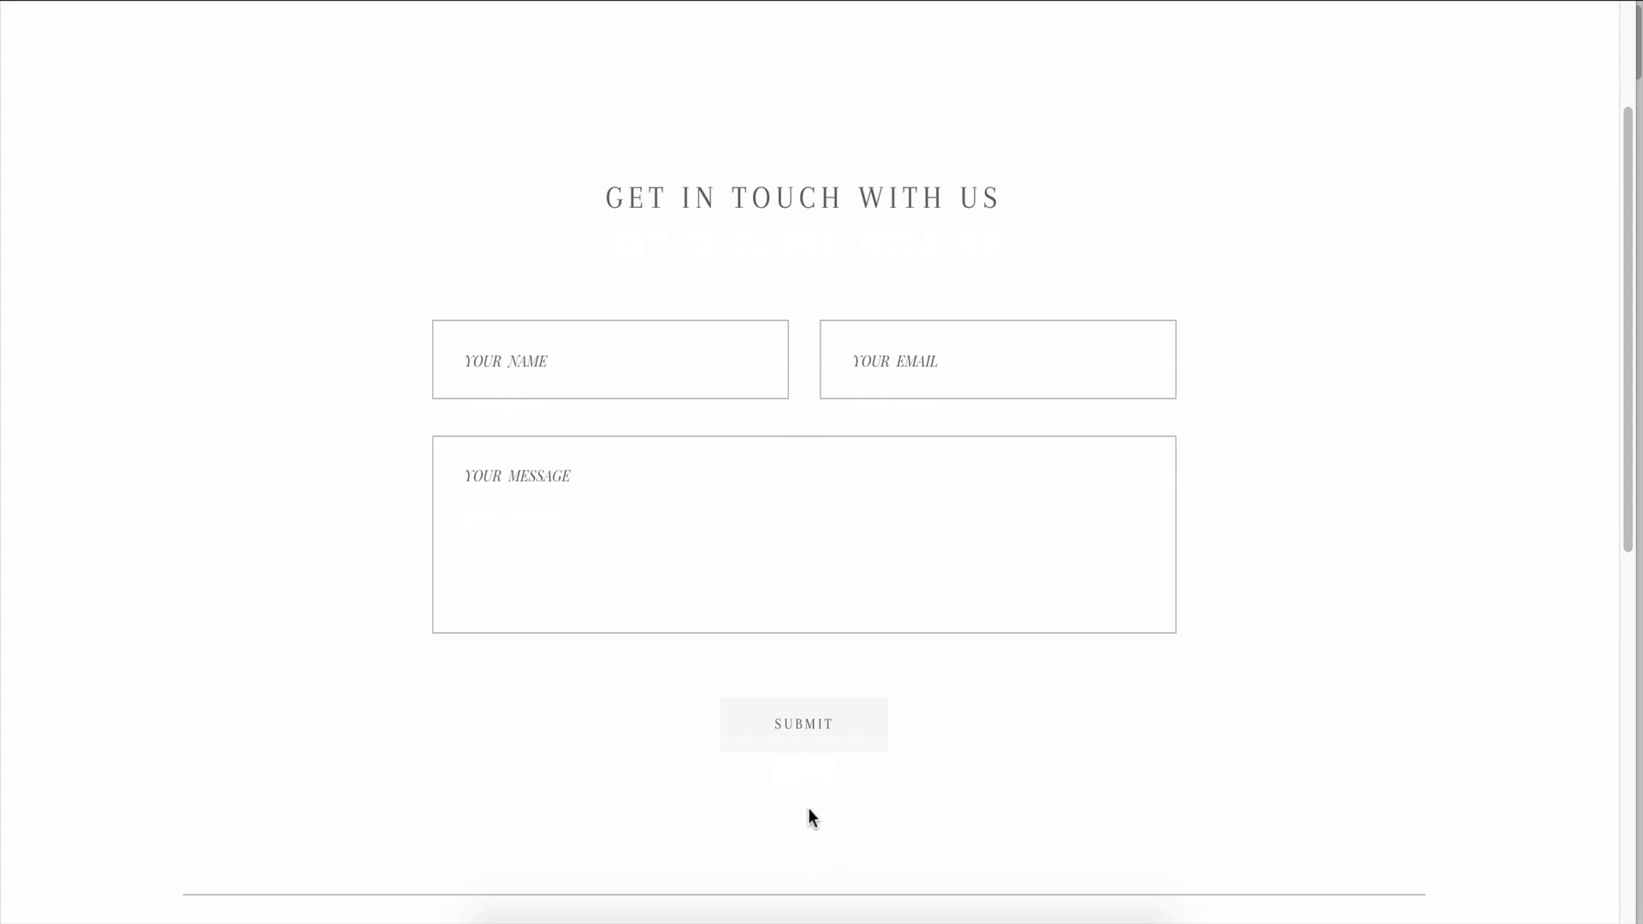
scroll(1105, 817, up, 1)
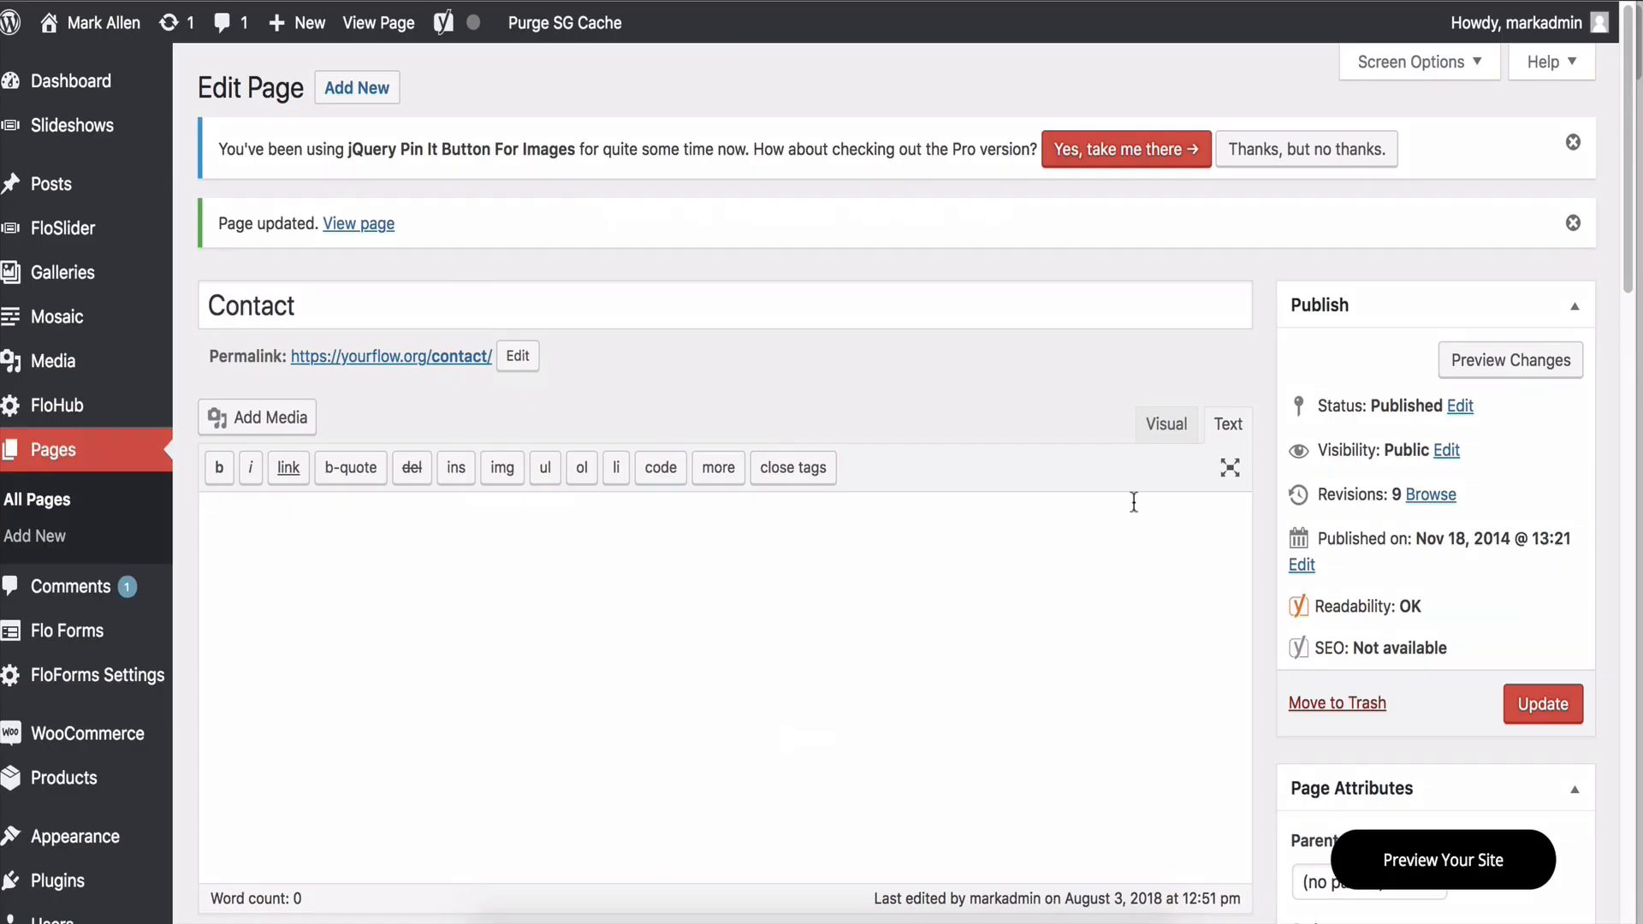
Expand the Layout Contact Form block and scroll to its D.1–D.5 contact form options.
scroll(1121, 505, down, 8)
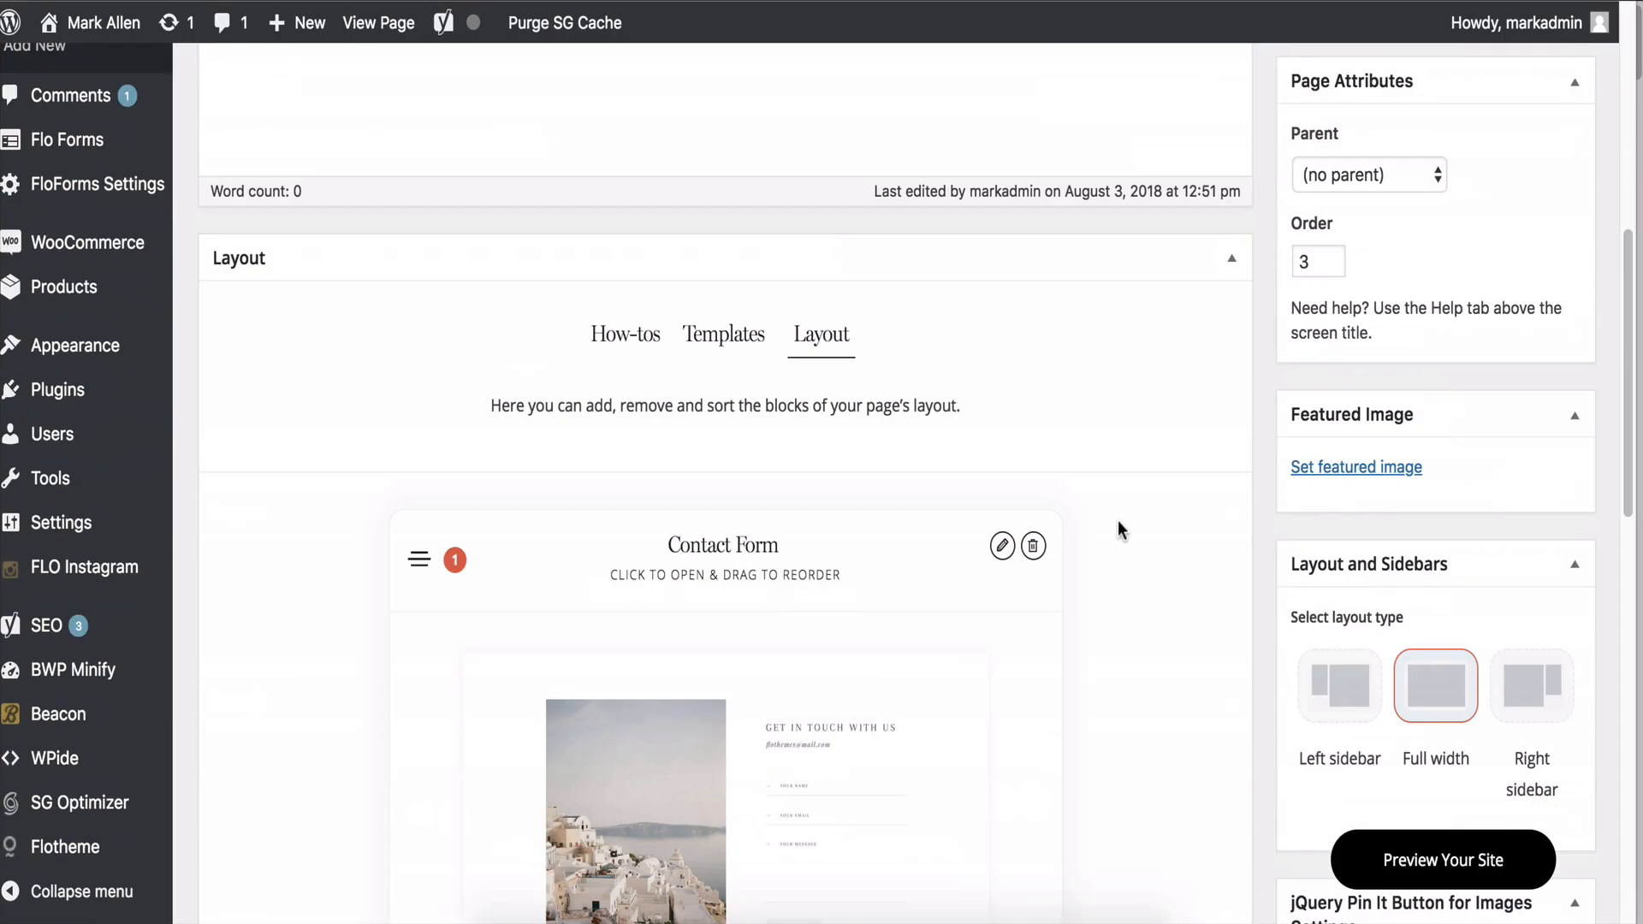
scroll(1117, 520, down, 3)
click(1002, 298)
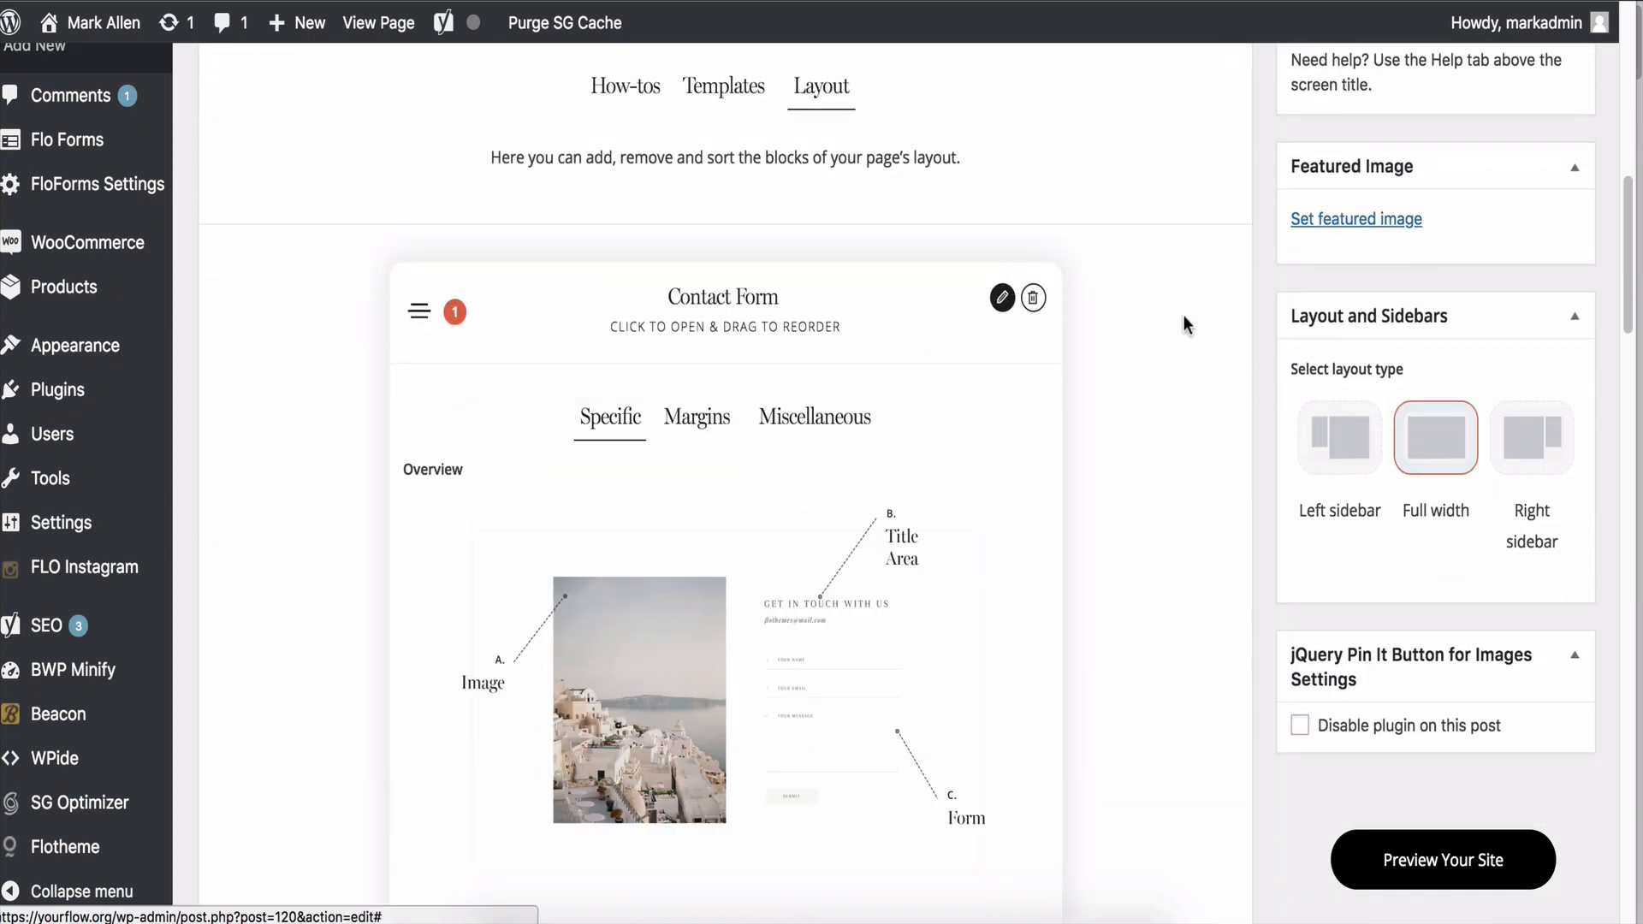
scroll(1138, 305, down, 12)
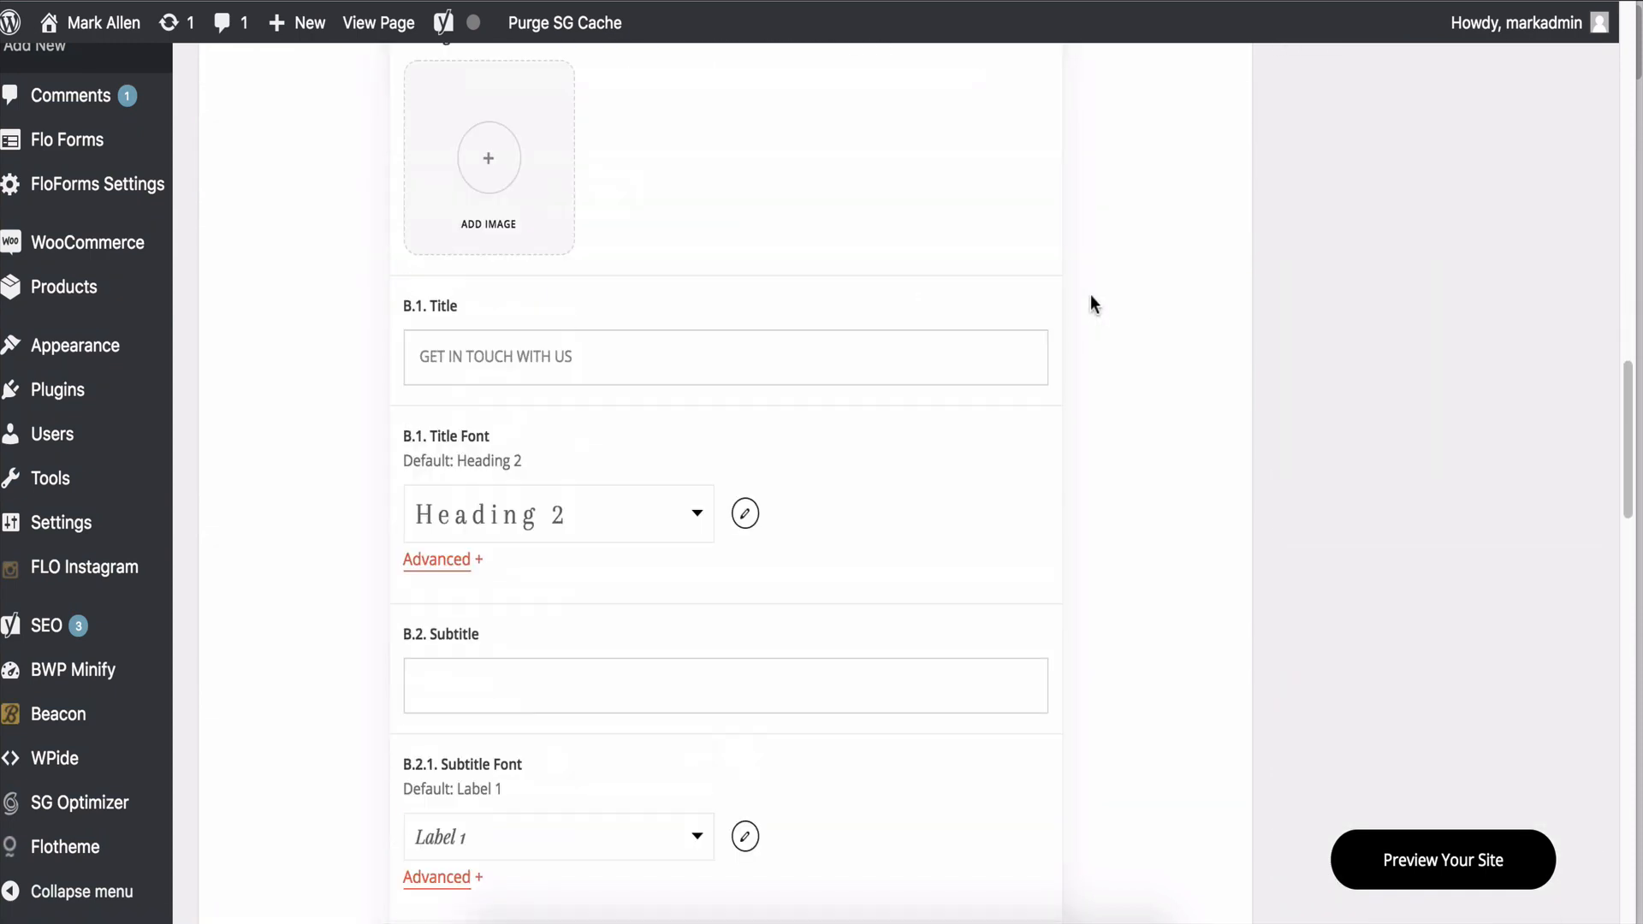
scroll(1088, 300, down, 6)
scroll(1116, 300, up, 3)
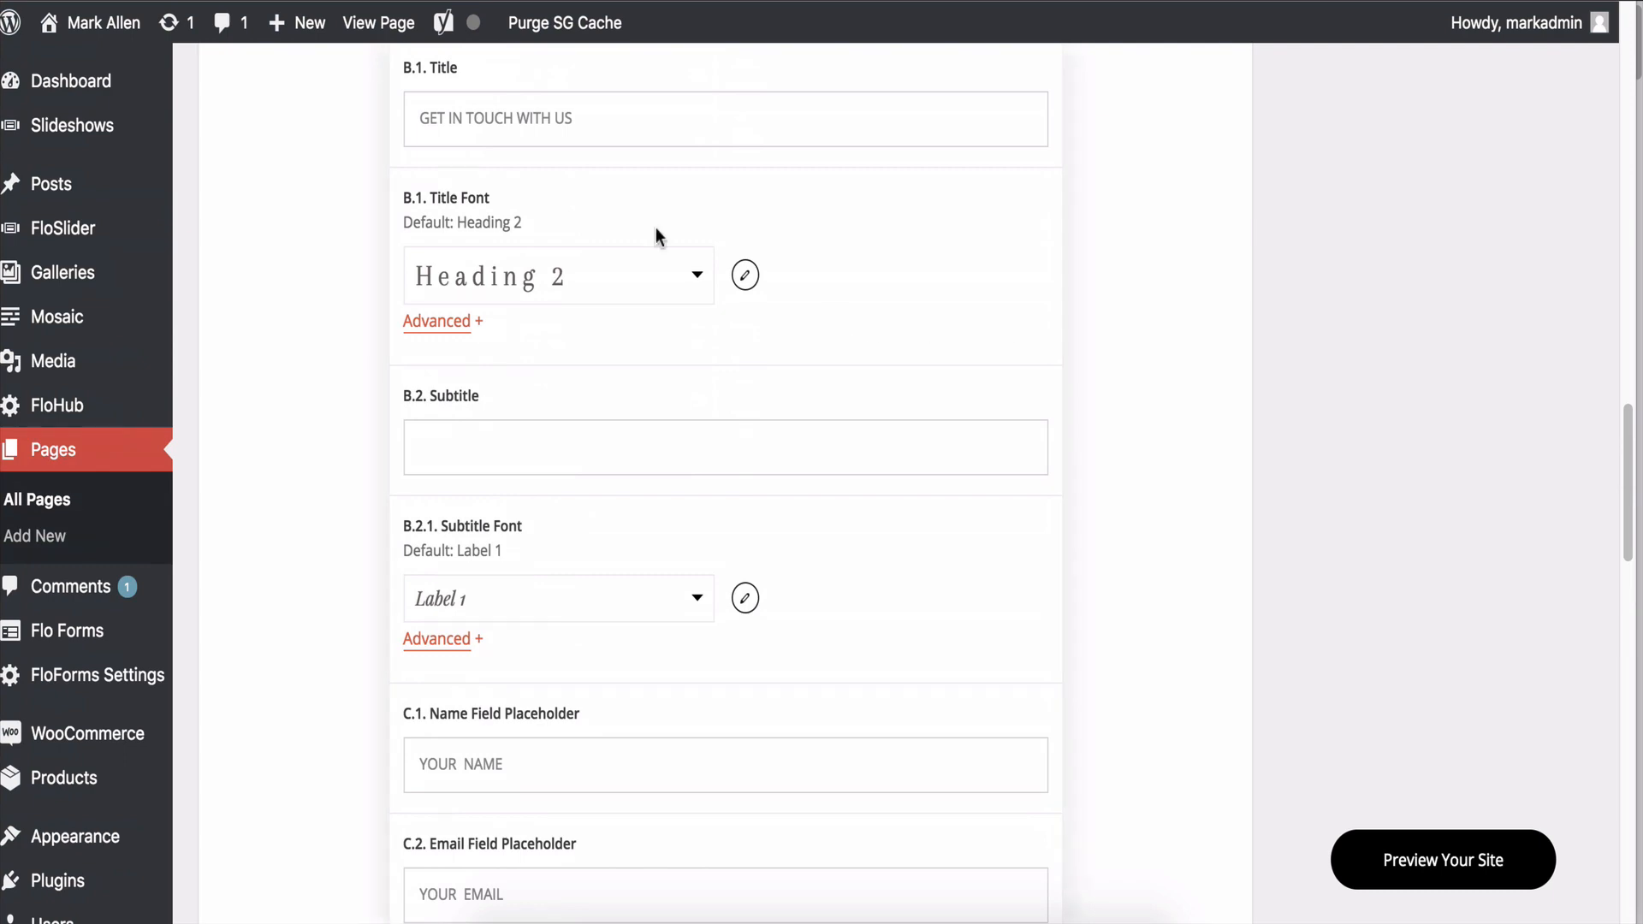
scroll(676, 248, up, 1)
scroll(736, 319, down, 12)
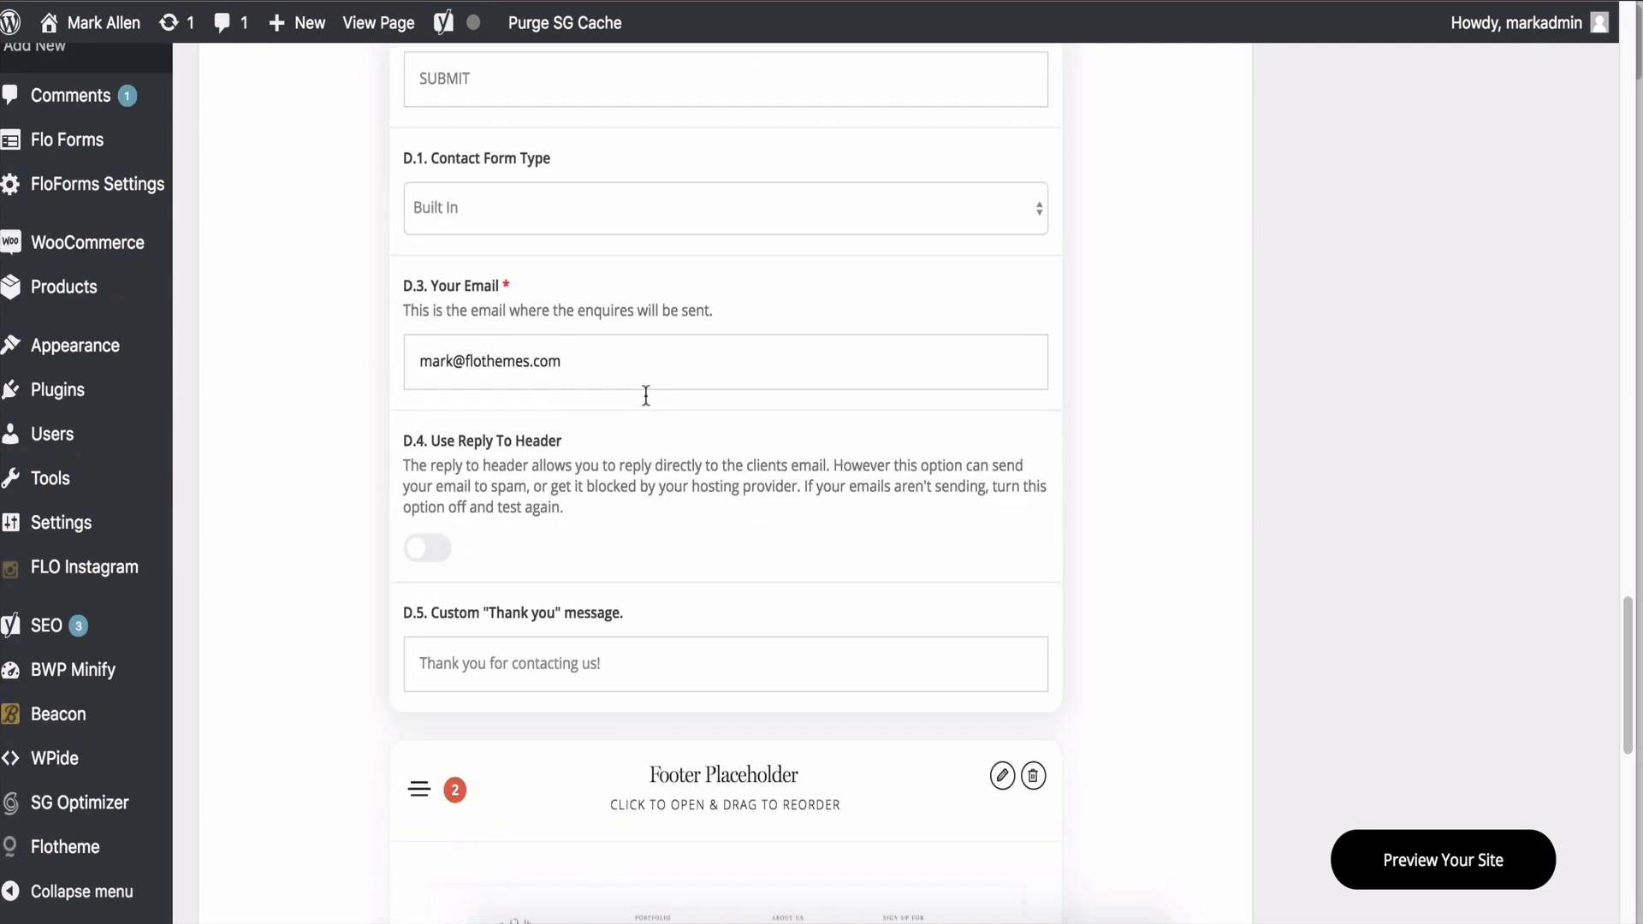
scroll(704, 422, up, 3)
scroll(516, 530, down, 3)
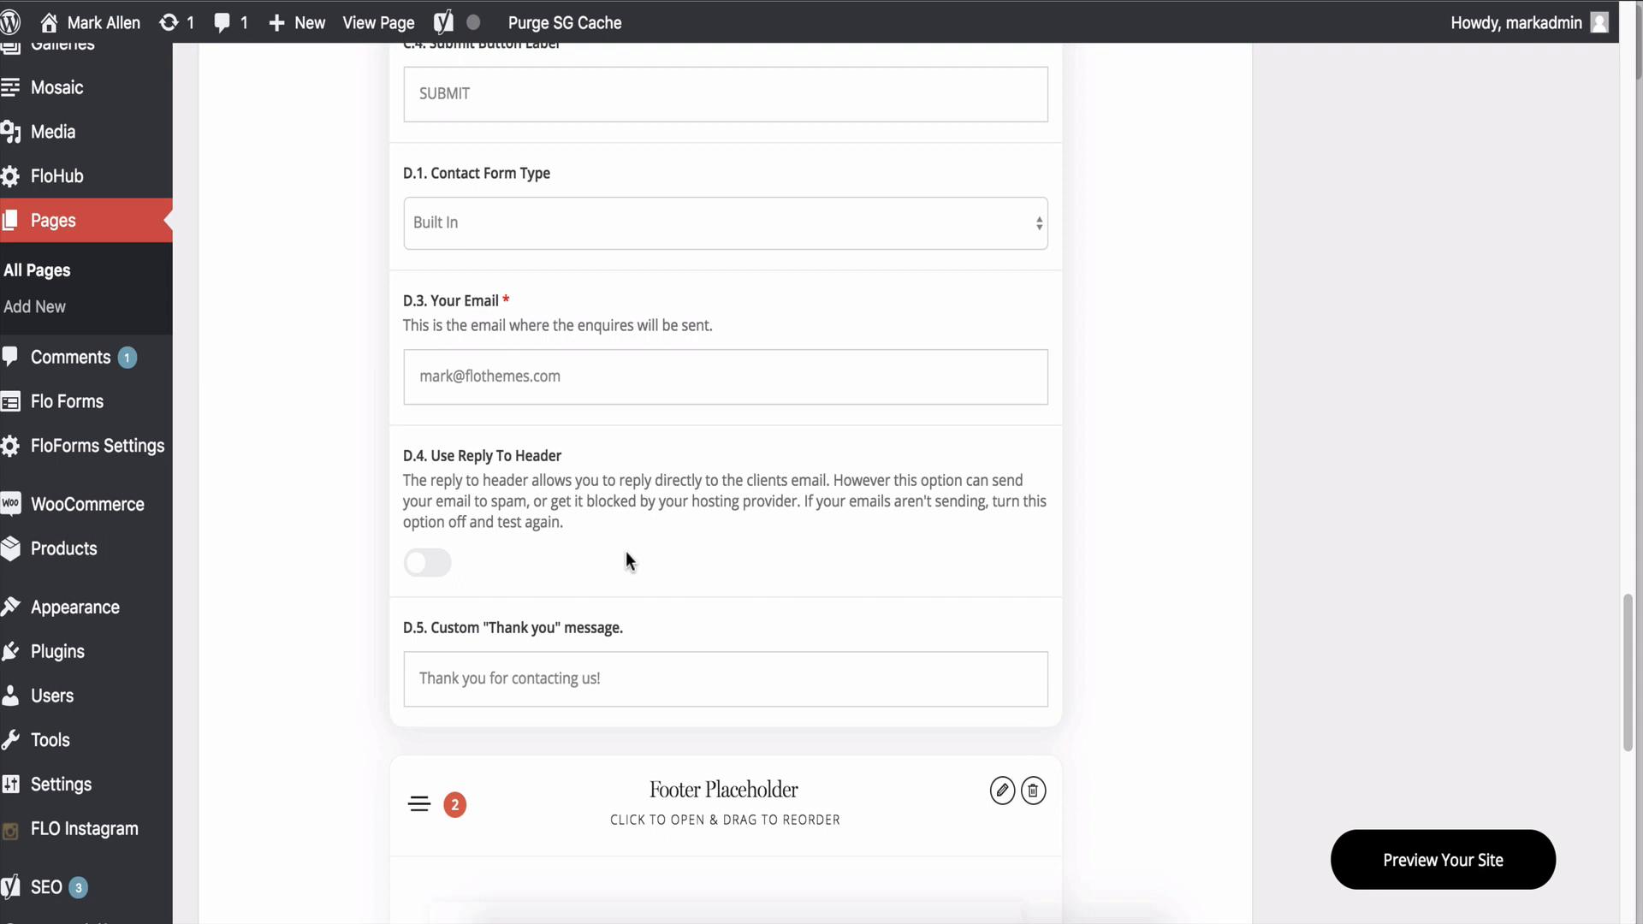
Change the D.1 Contact Form Type to Custom Shortcode.
click(595, 242)
click(573, 244)
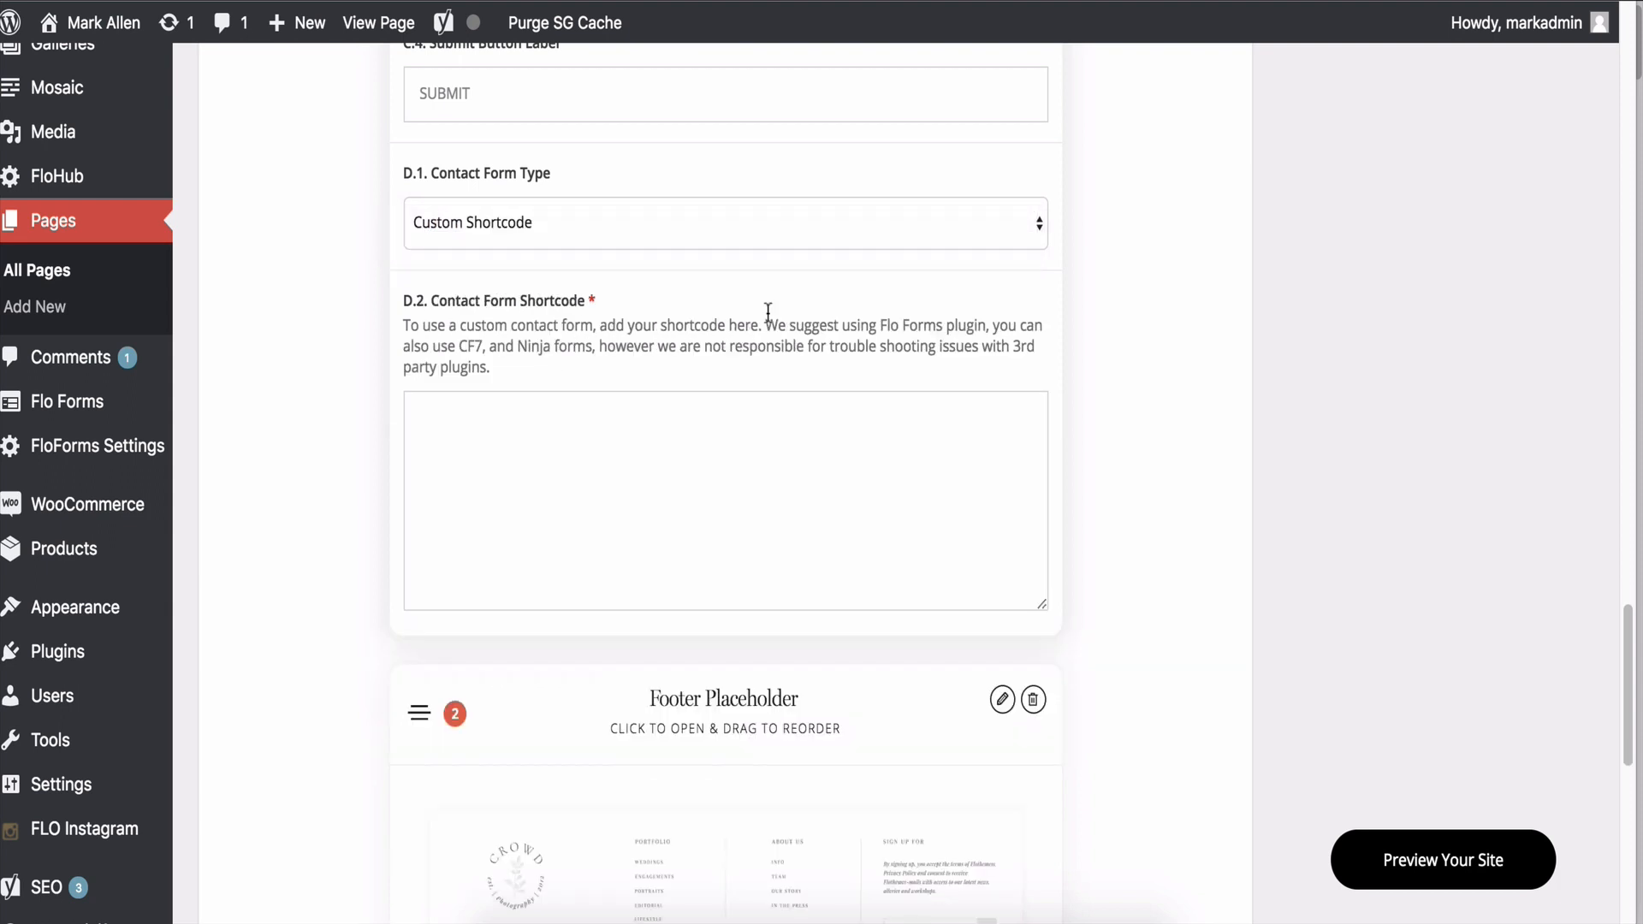
click(550, 509)
Go to Flo Forms' All Forms list, staying past the Leave site prompt.
mouse_move(48, 401)
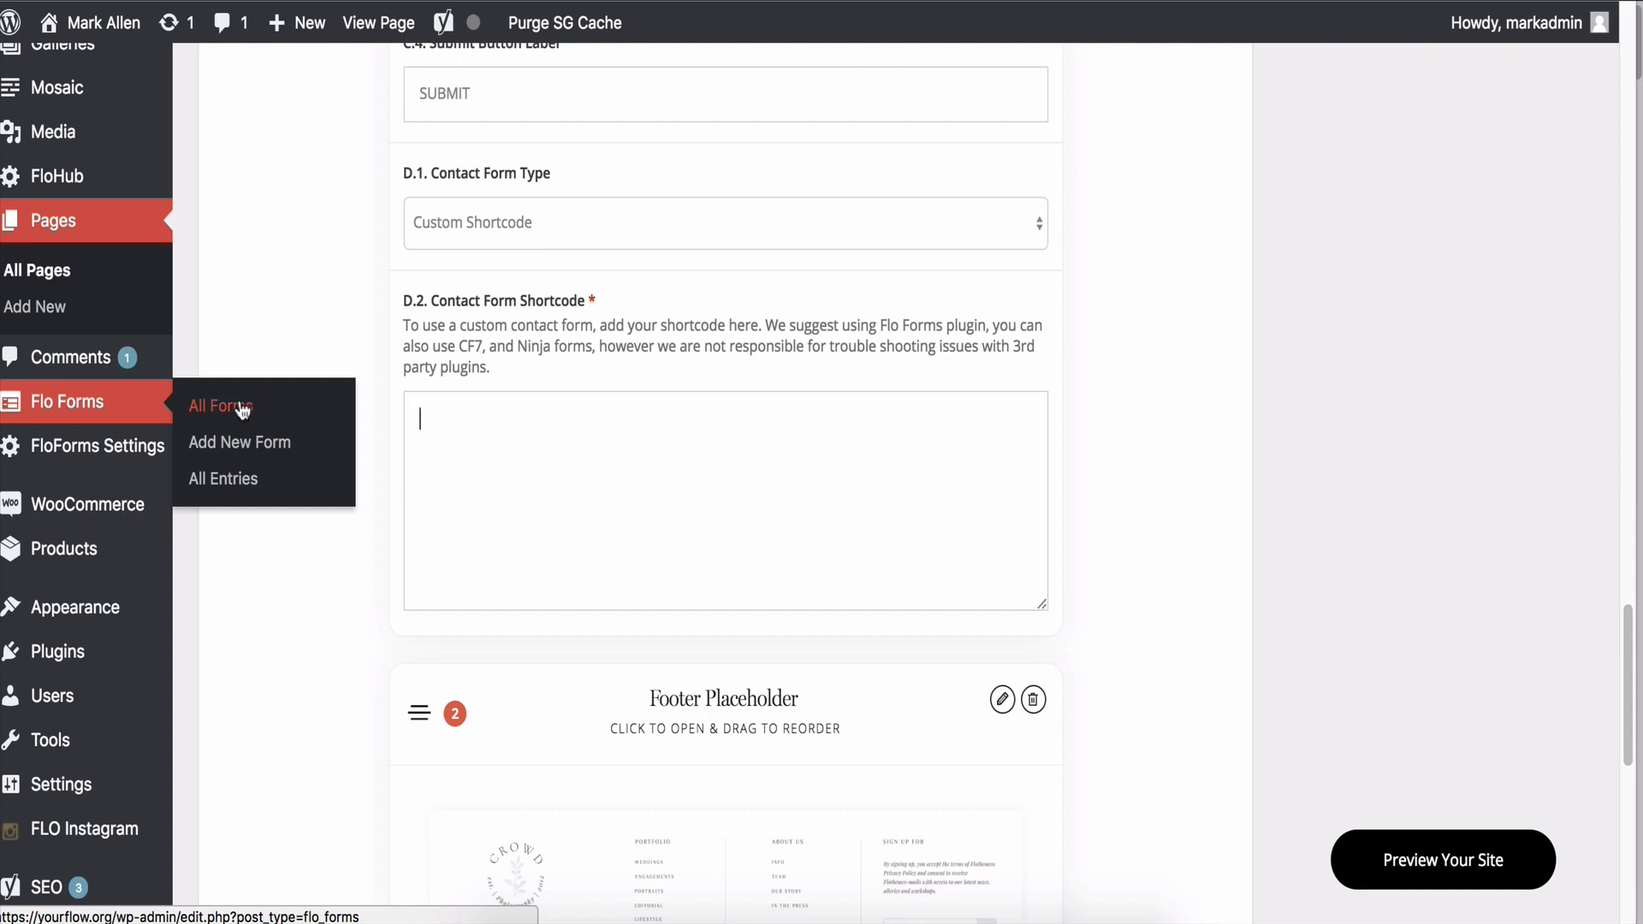
click(202, 420)
key(Escape)
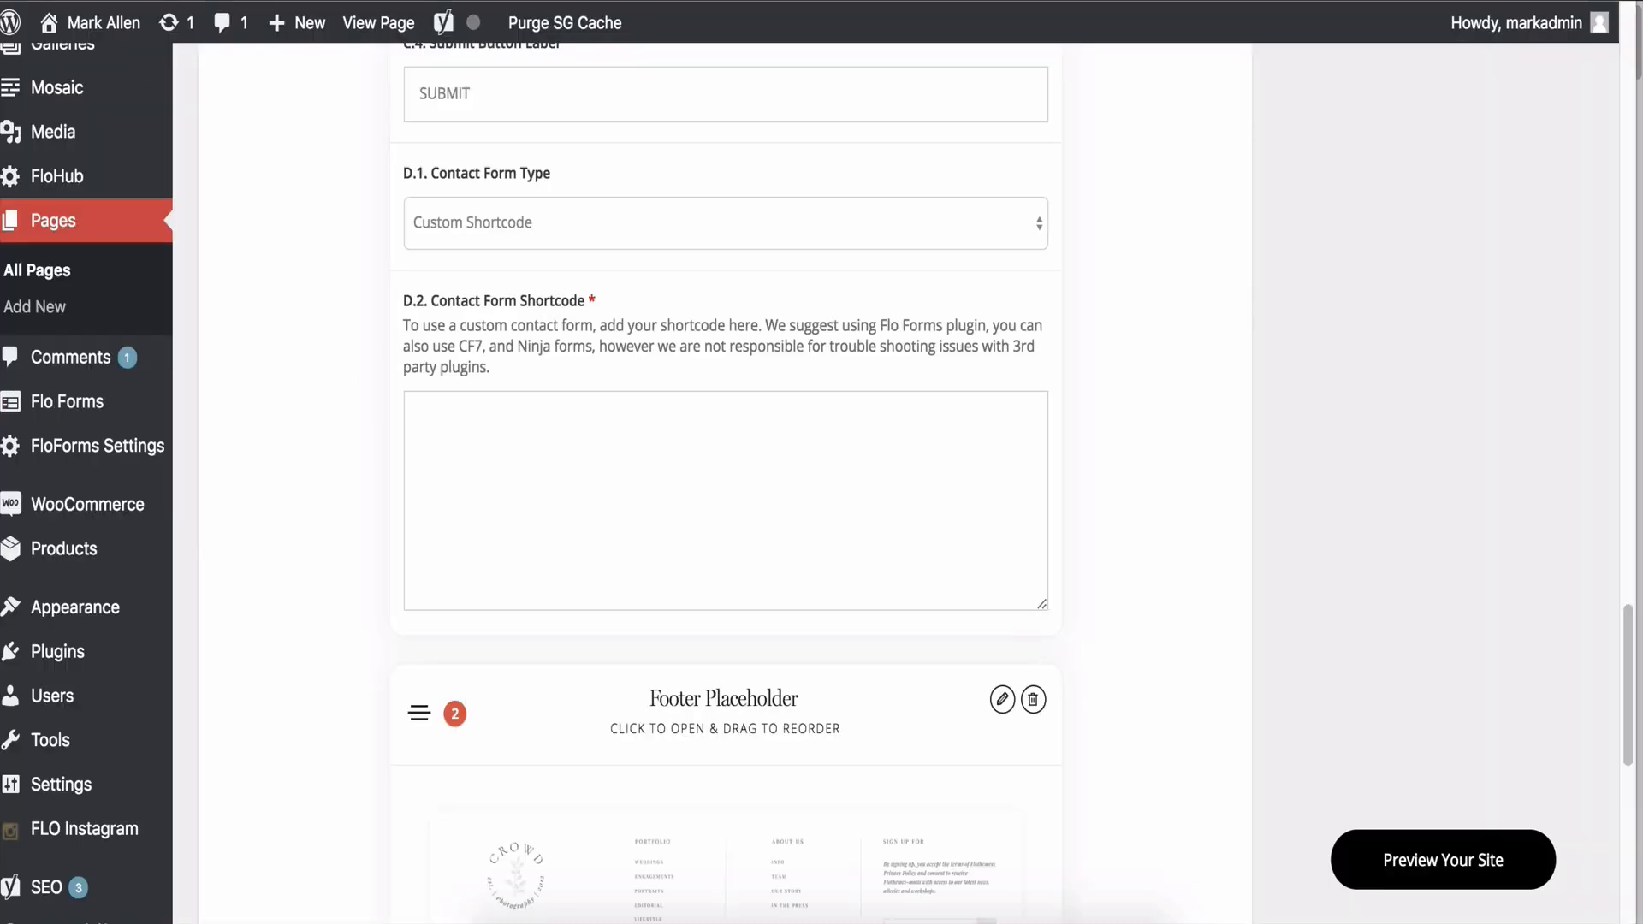
mouse_move(68, 398)
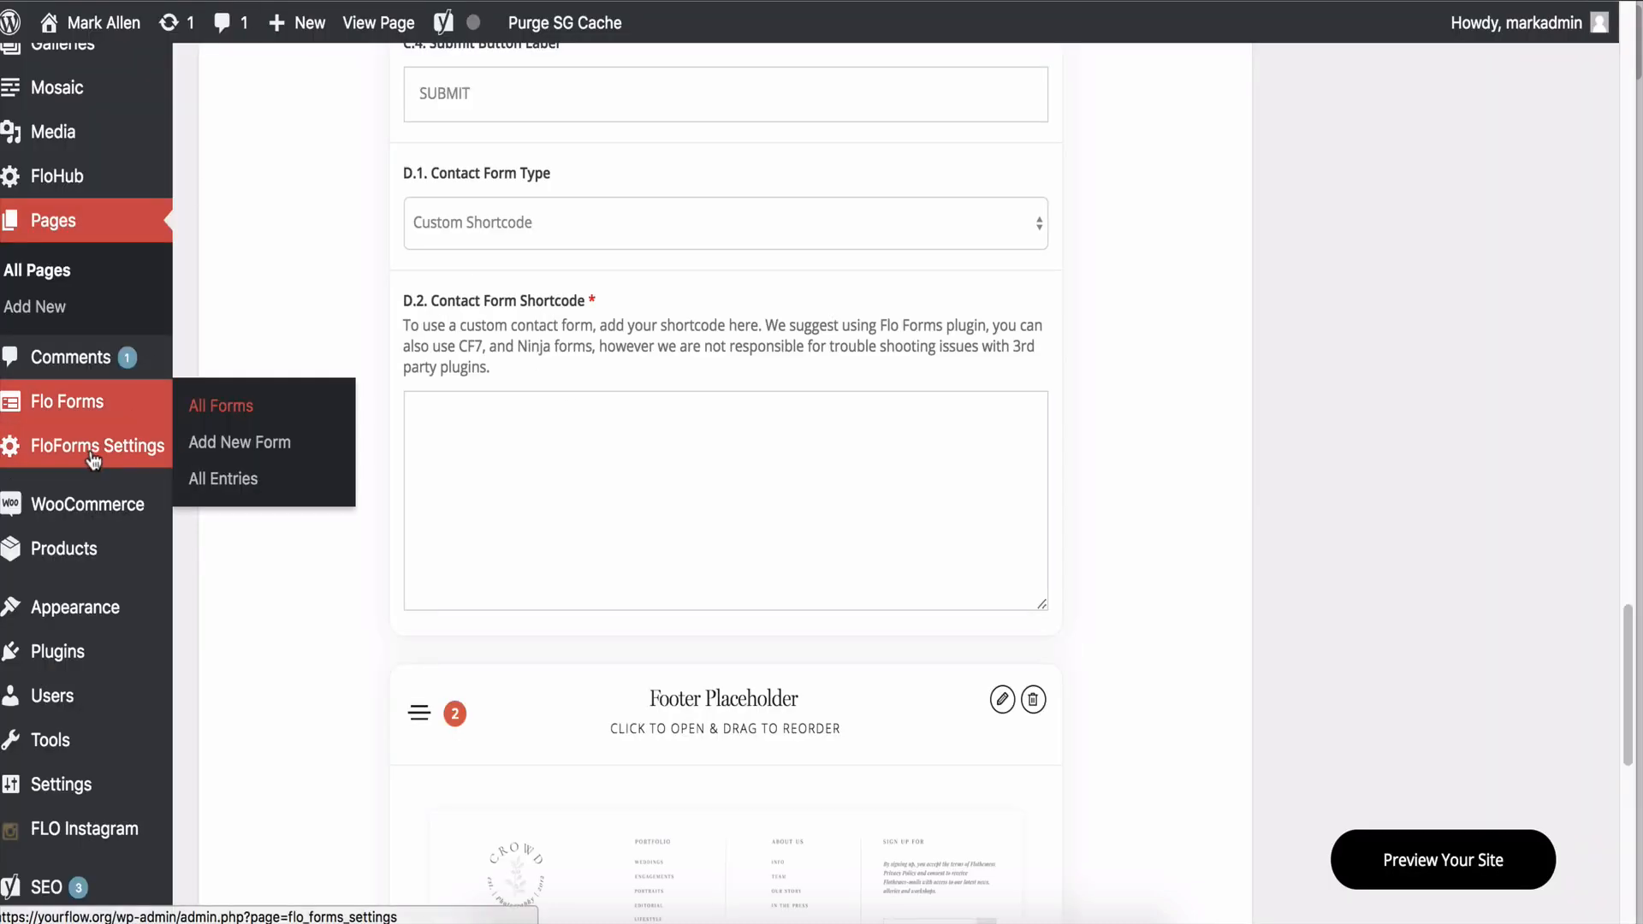
click(283, 408)
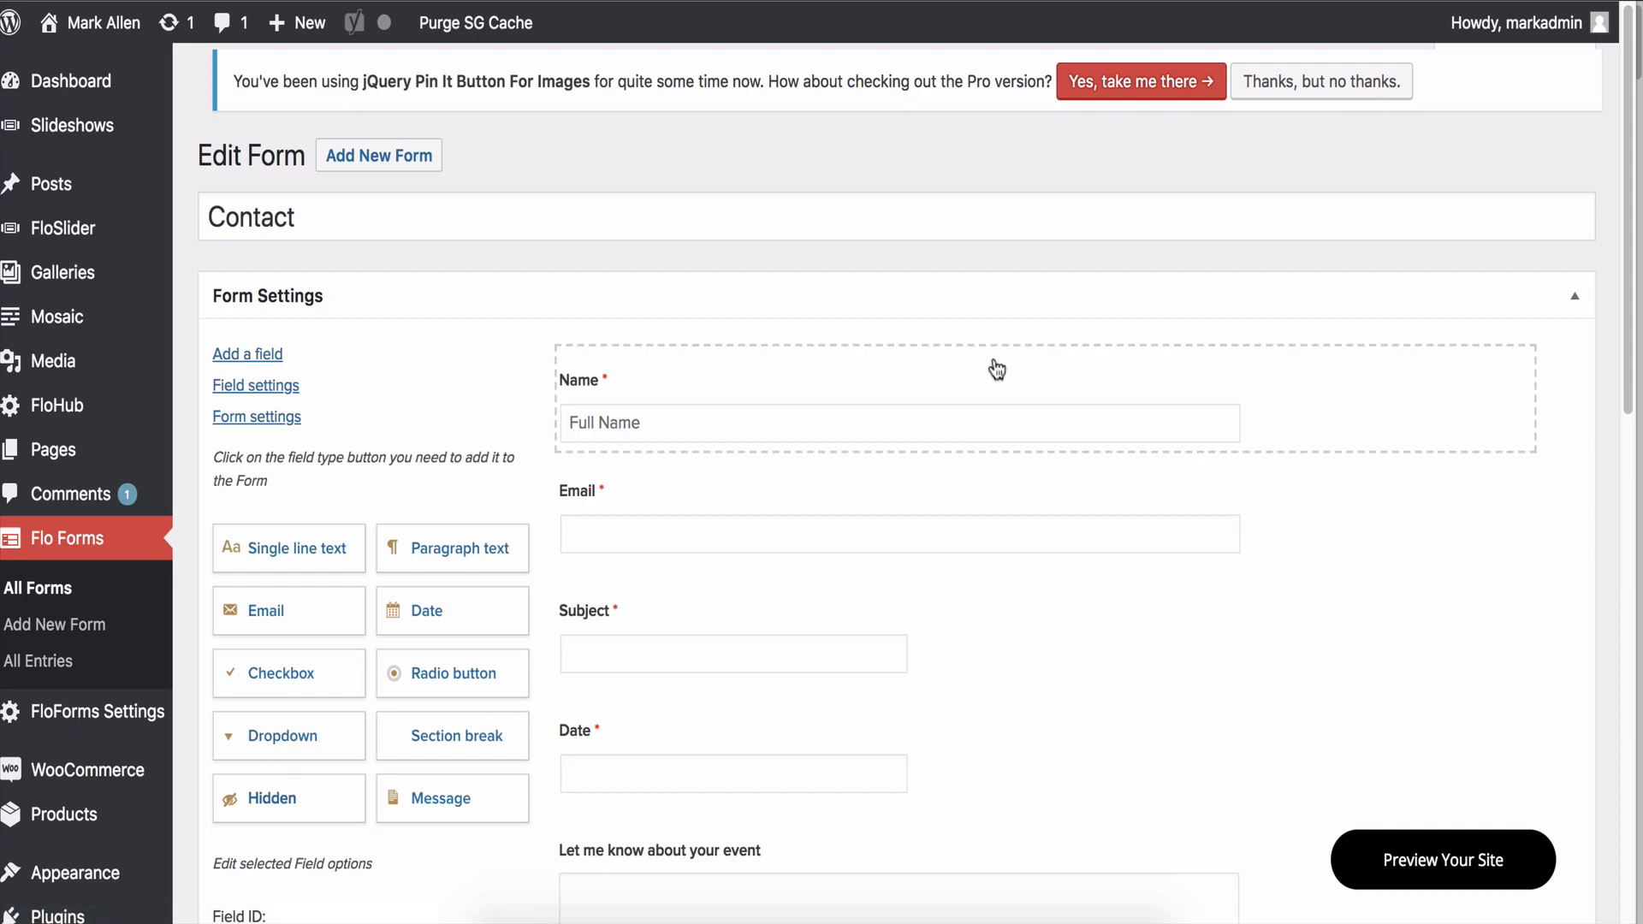
Open the Contact form and copy the Name field's ID fid_95333.
click(990, 367)
click(469, 371)
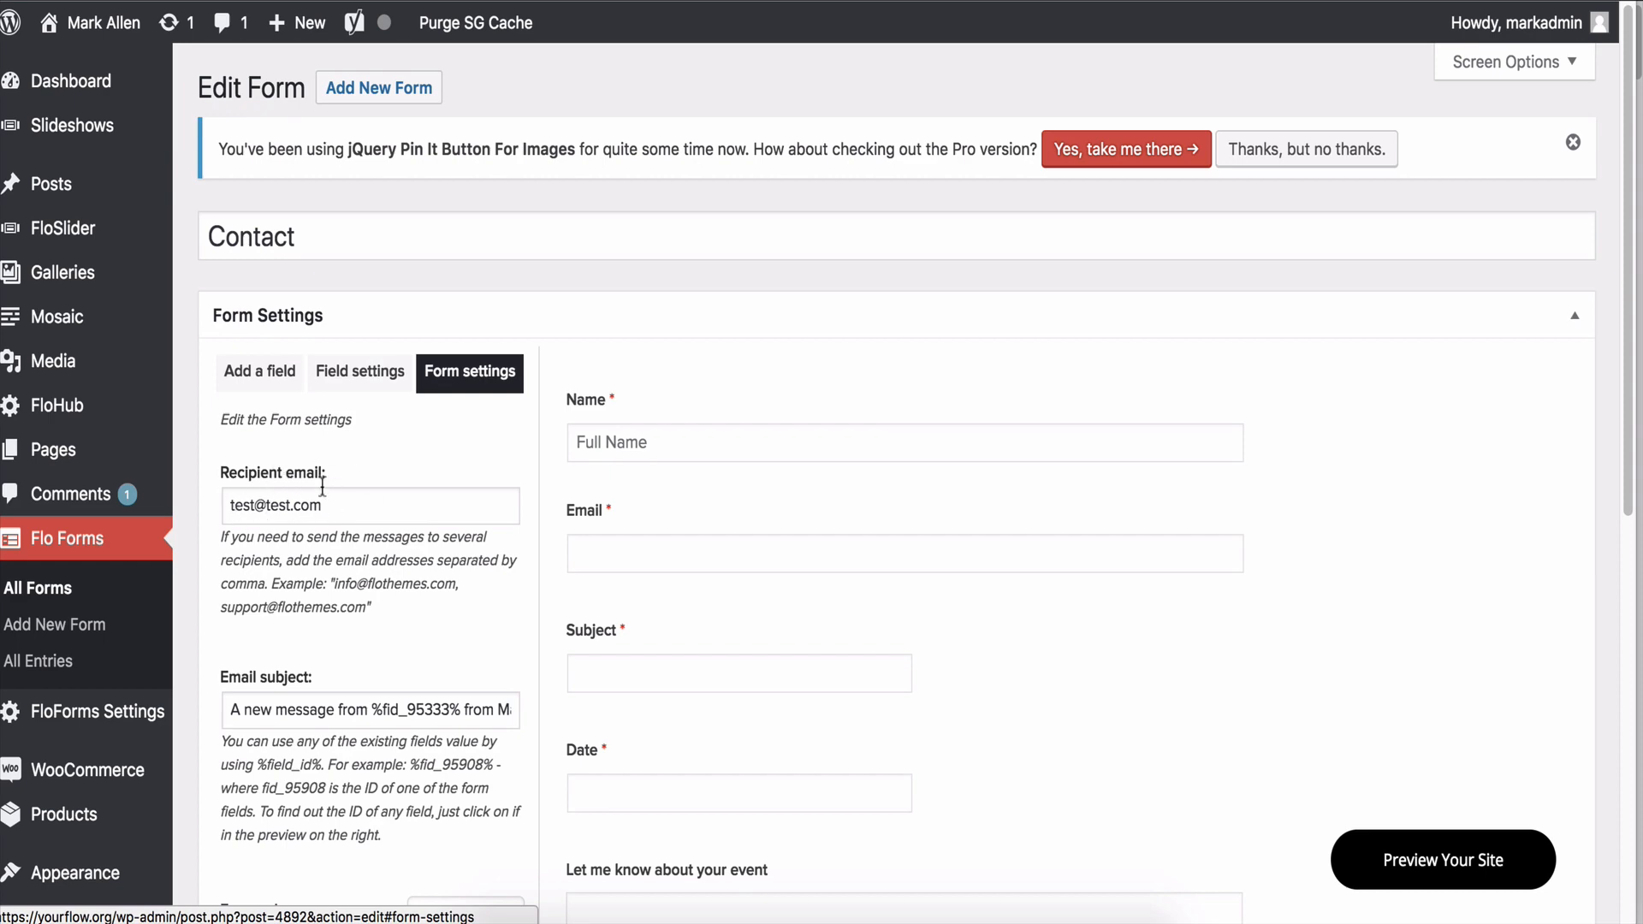
scroll(368, 487, down, 2)
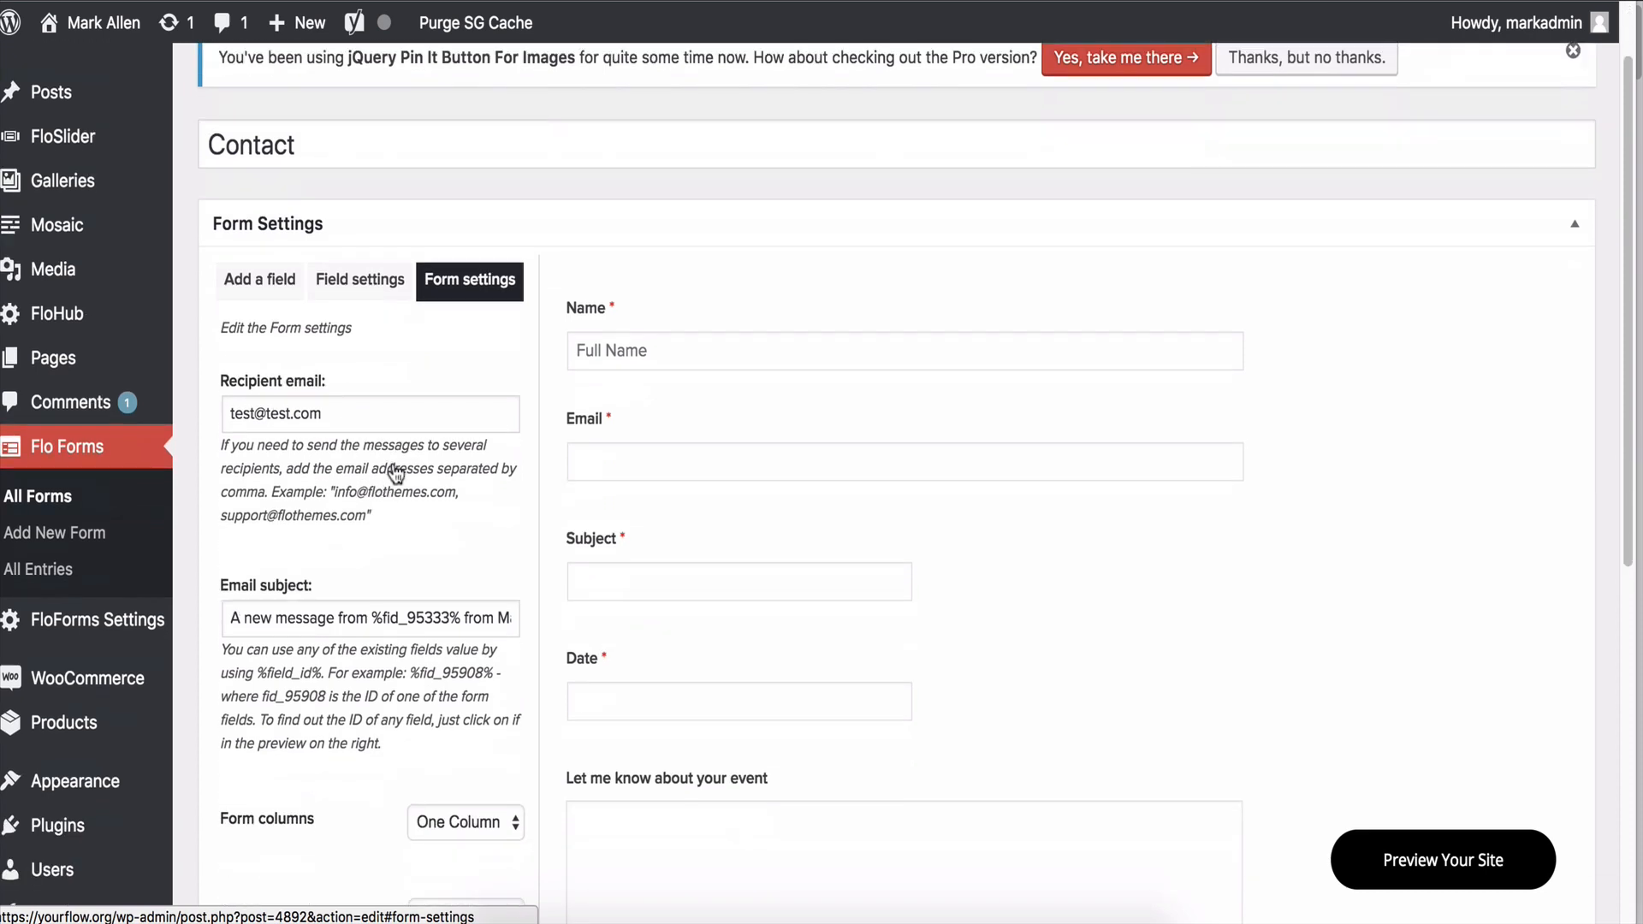
scroll(395, 473, down, 5)
scroll(406, 509, up, 3)
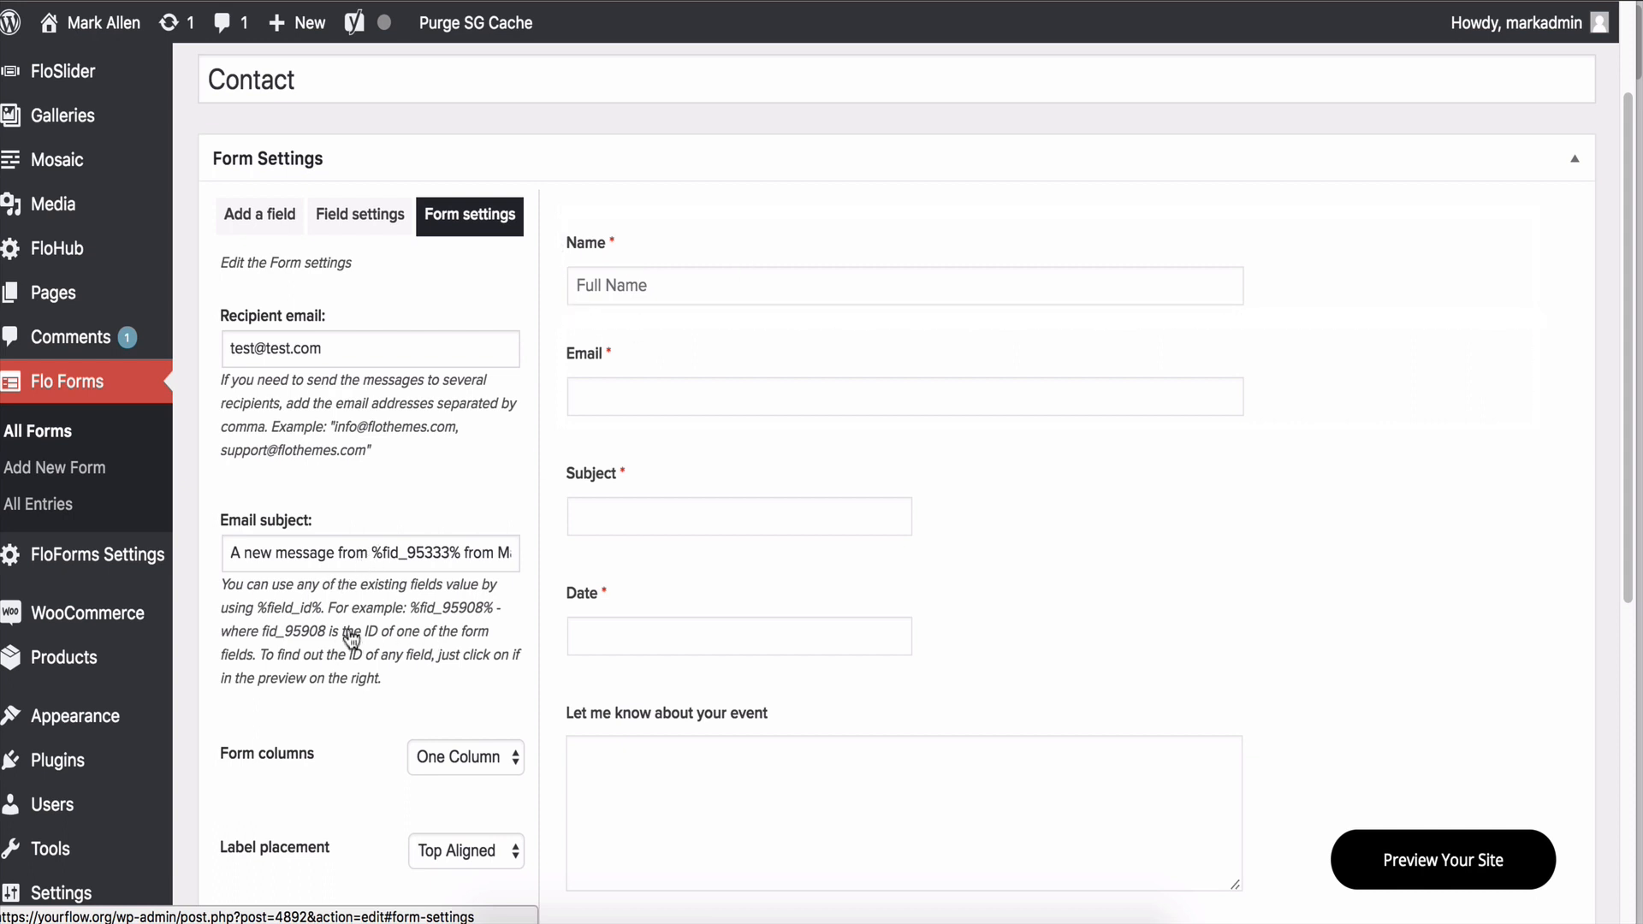
click(638, 286)
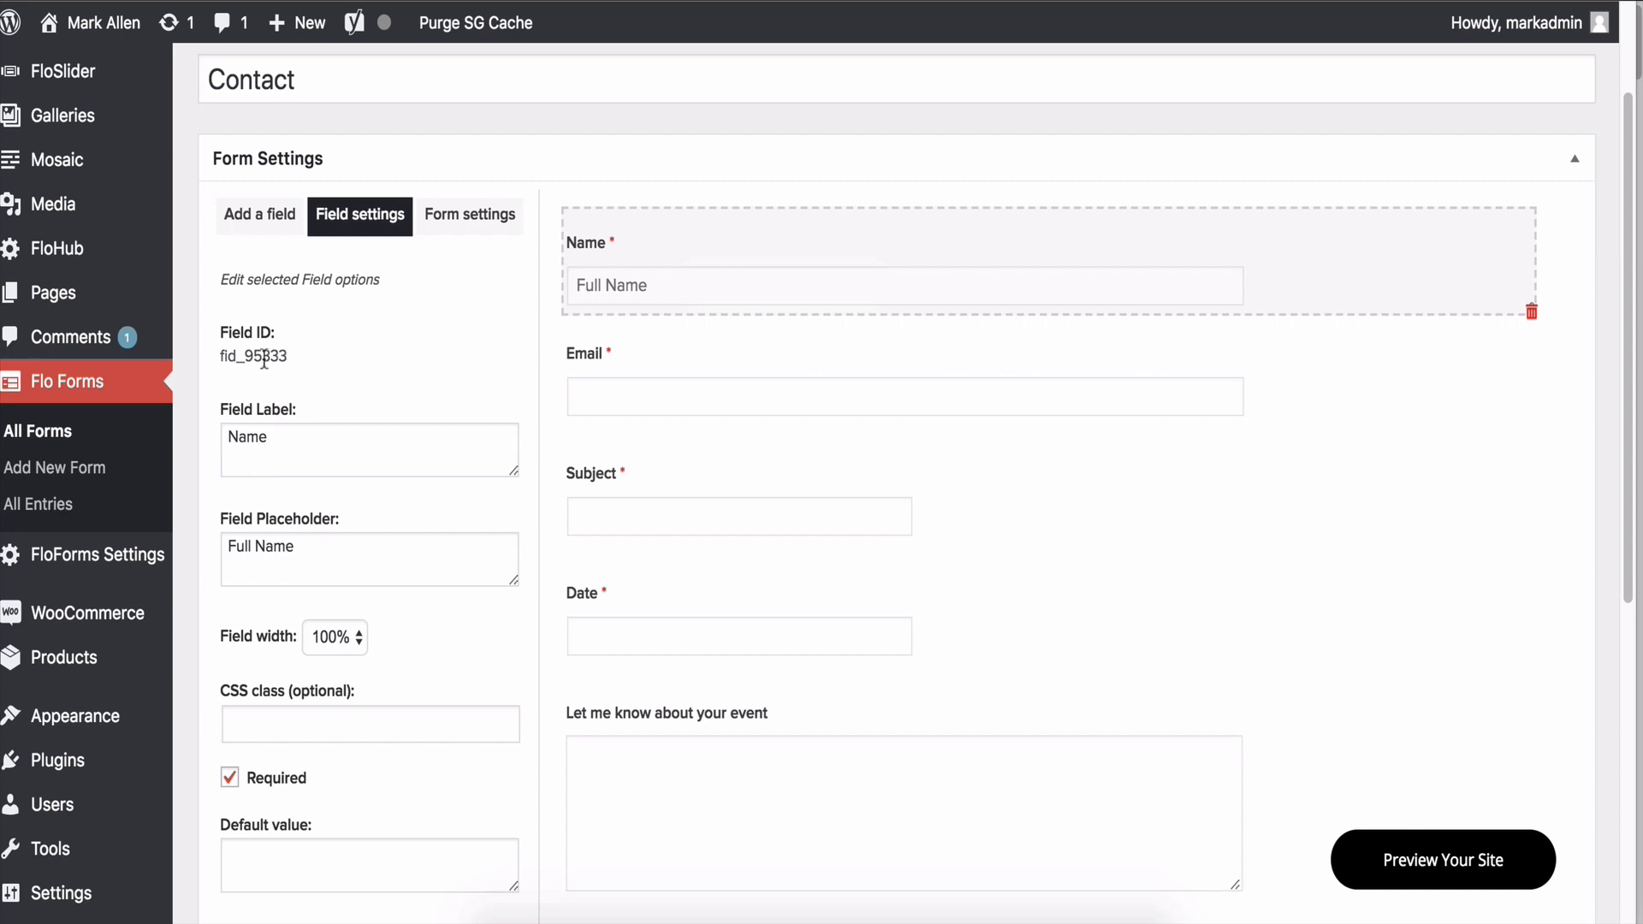
drag(291, 356, 219, 354)
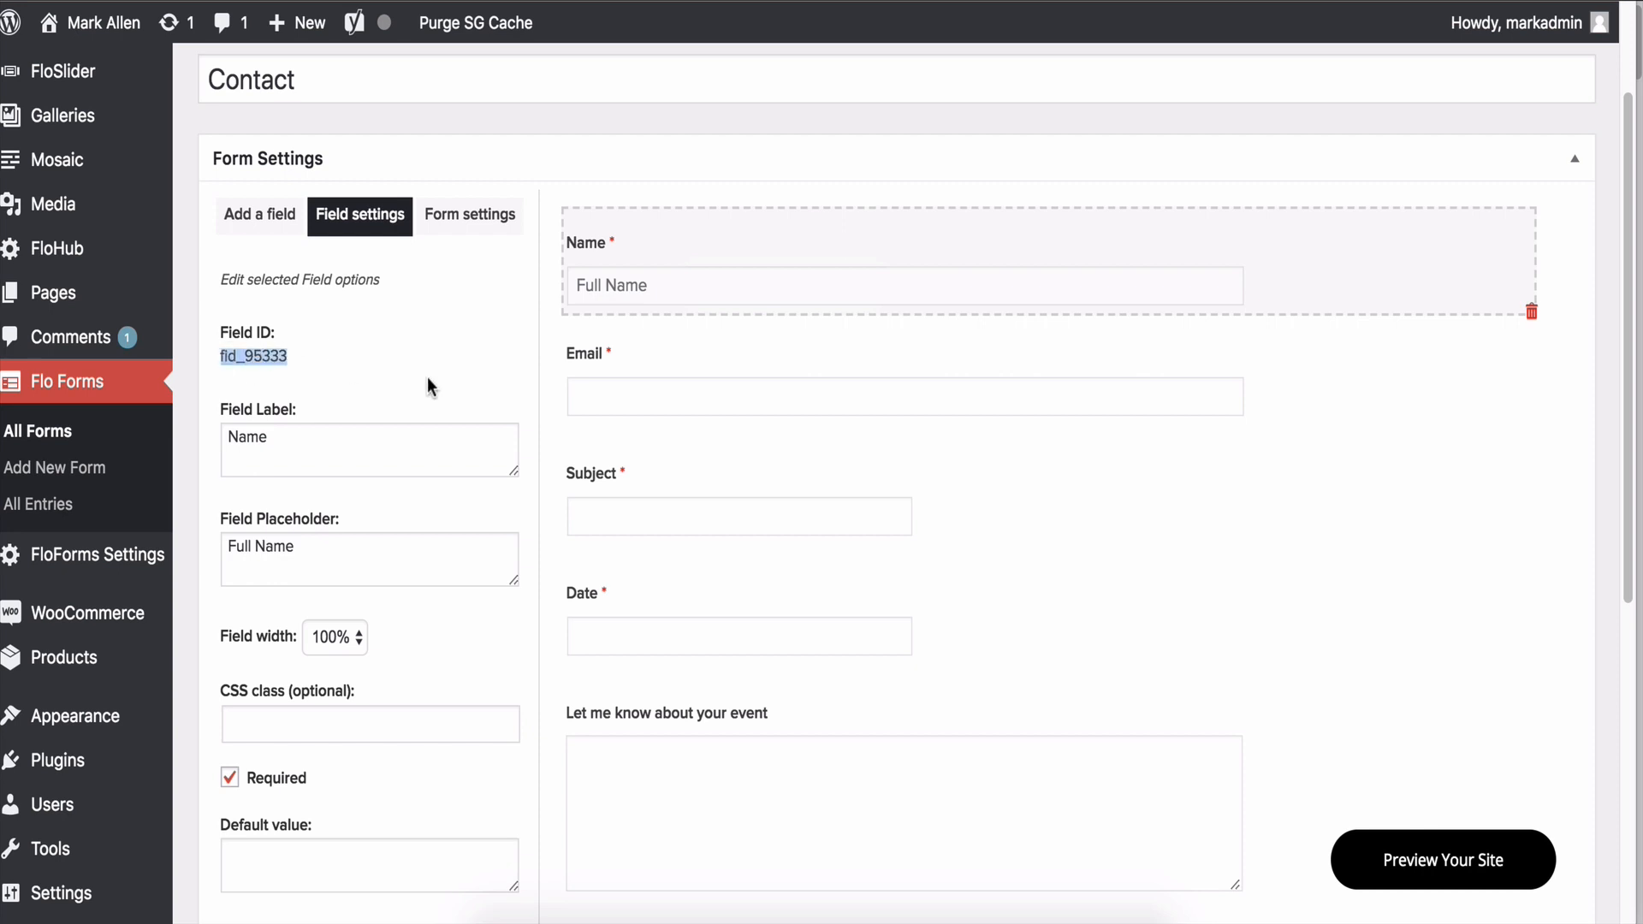
Replace the email subject placeholder with %fid_95333% using the copied field ID.
click(441, 231)
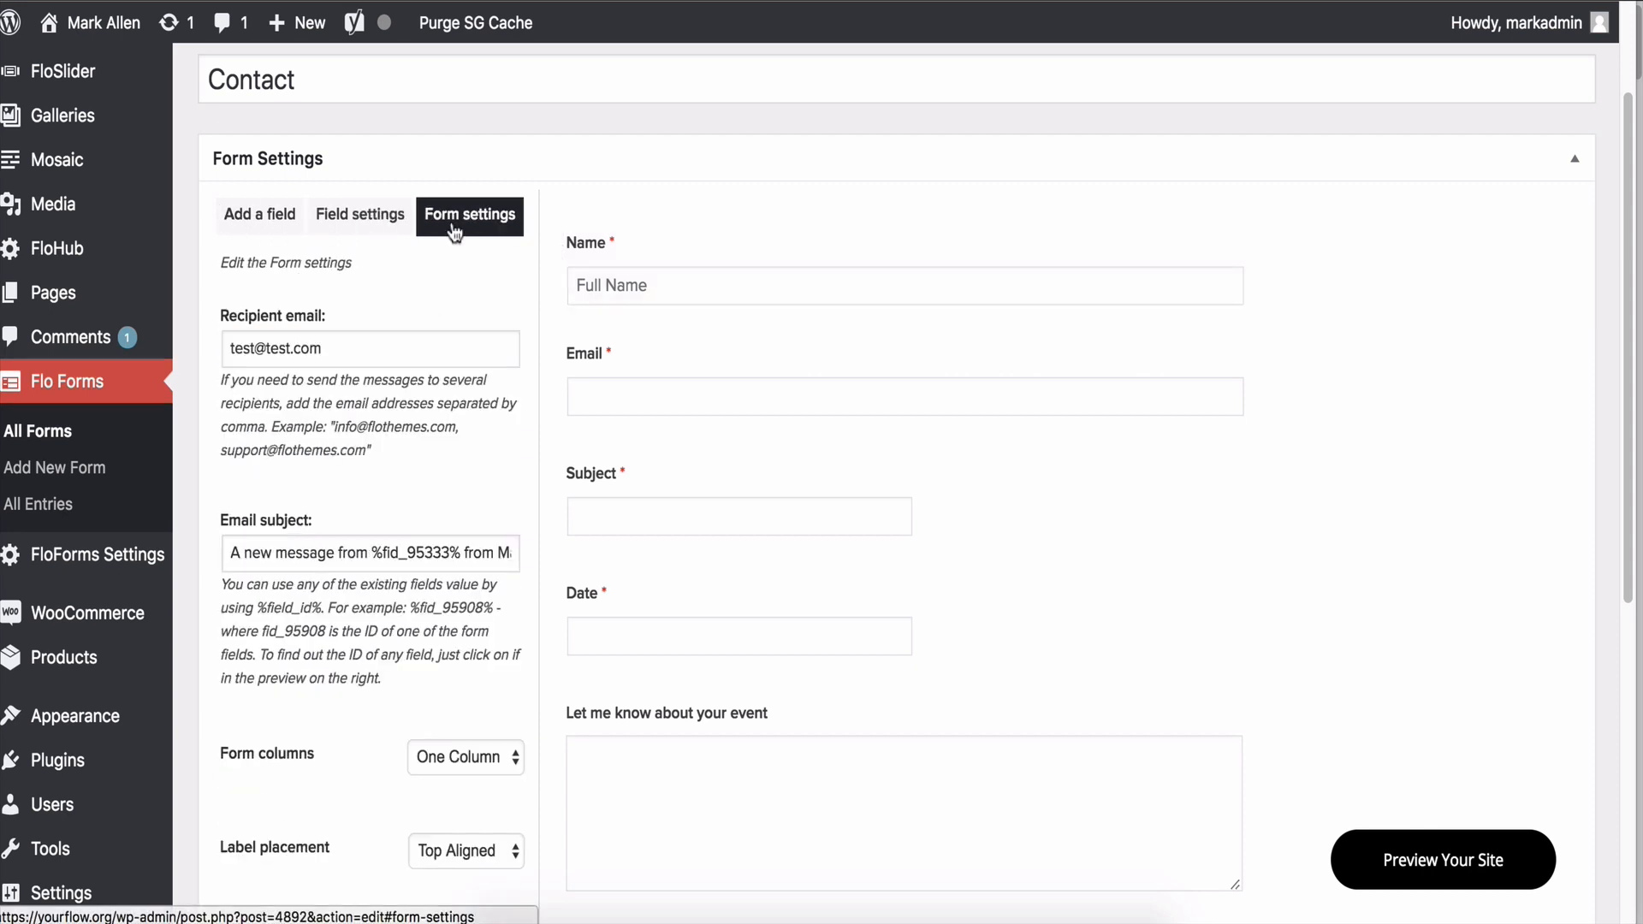
drag(372, 552, 462, 552)
key(ctrl+c)
key(BackSpace)
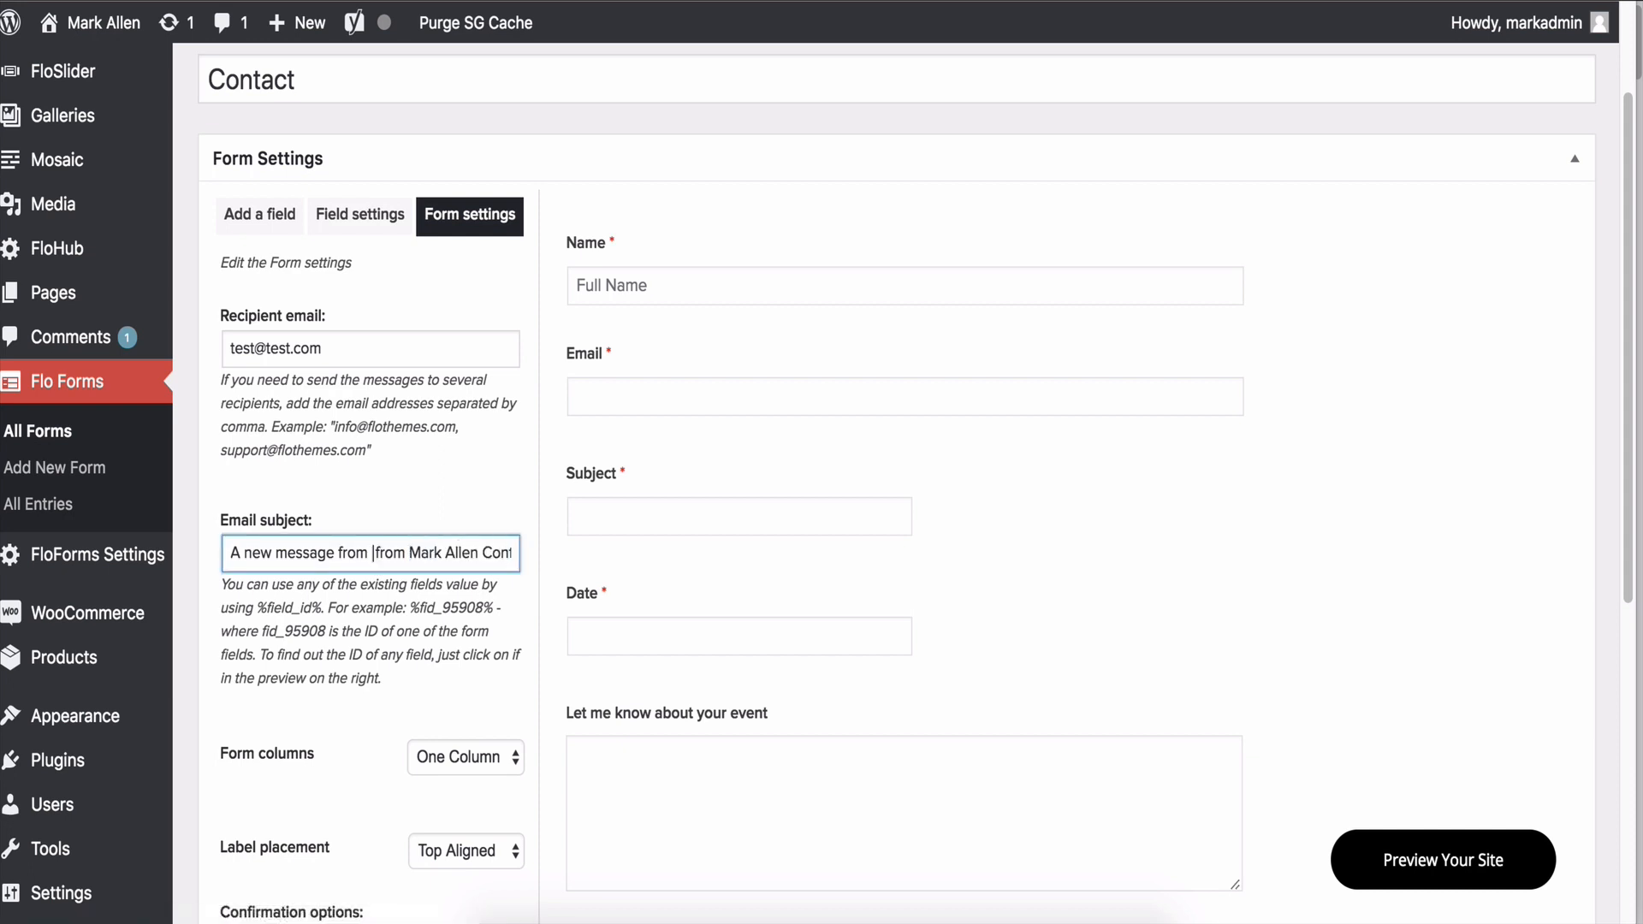
text(%%)
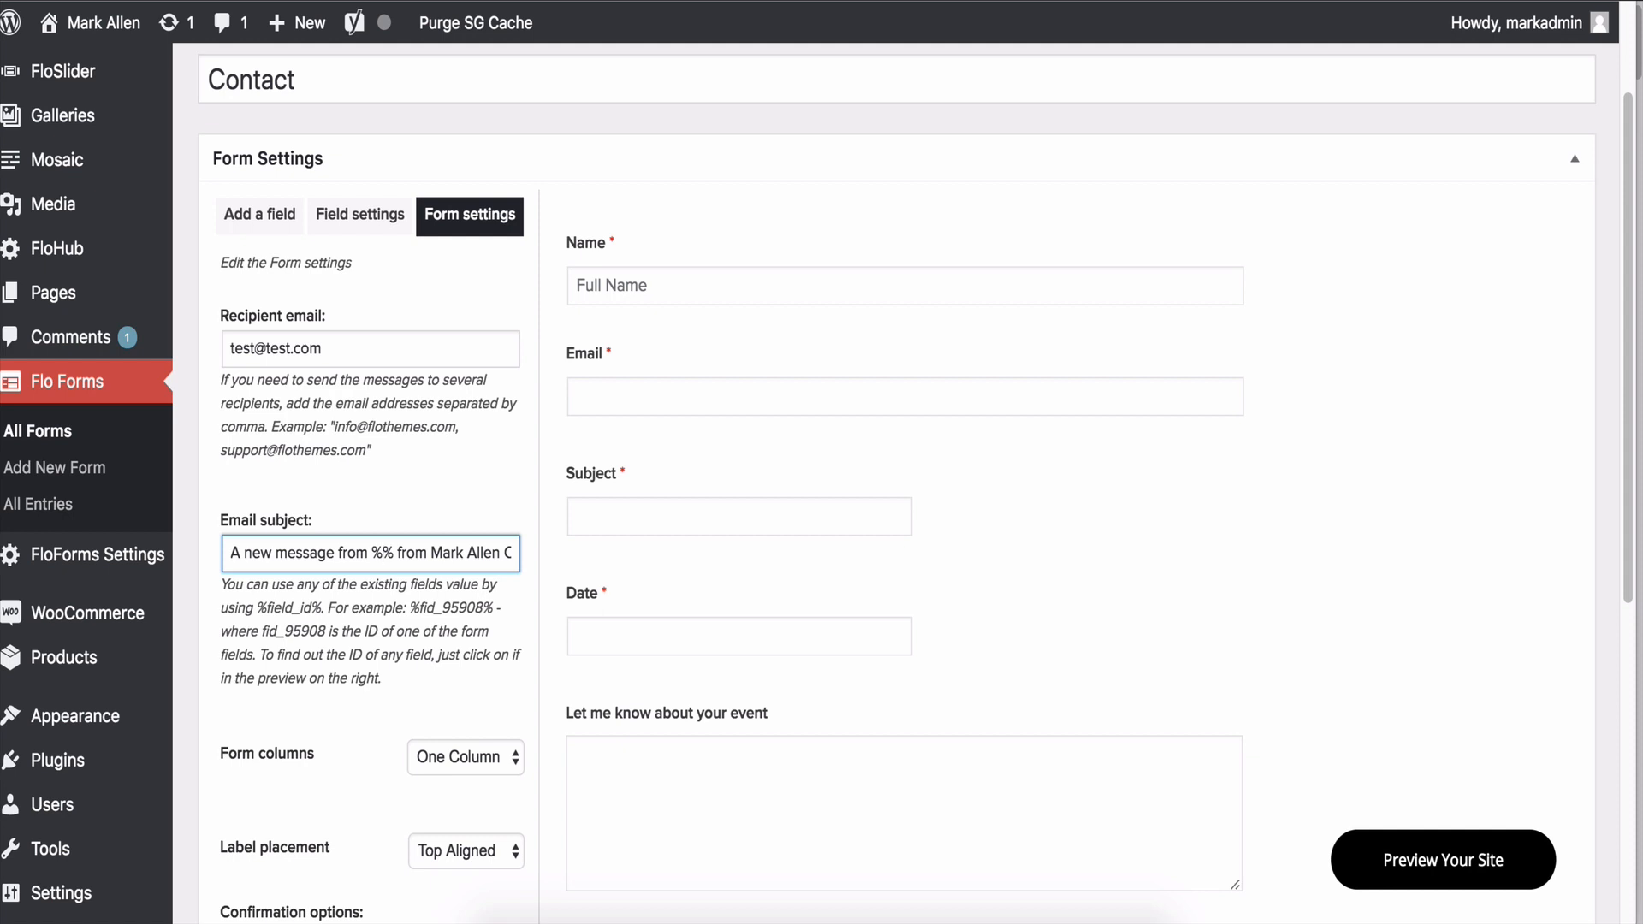
key(ctrl+v)
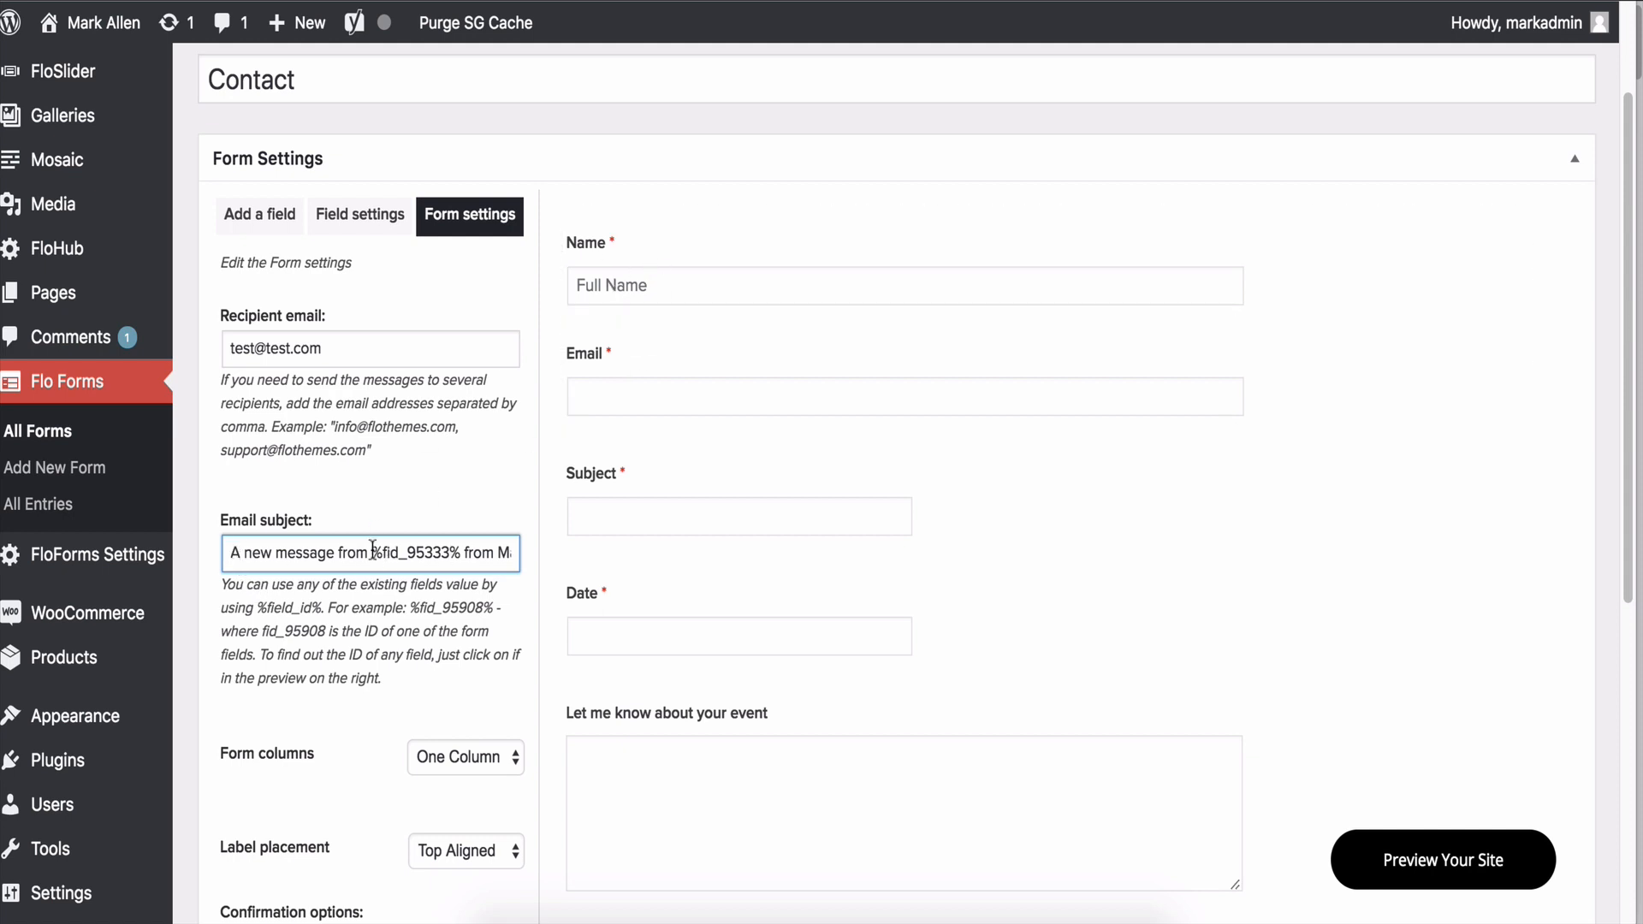
click(516, 554)
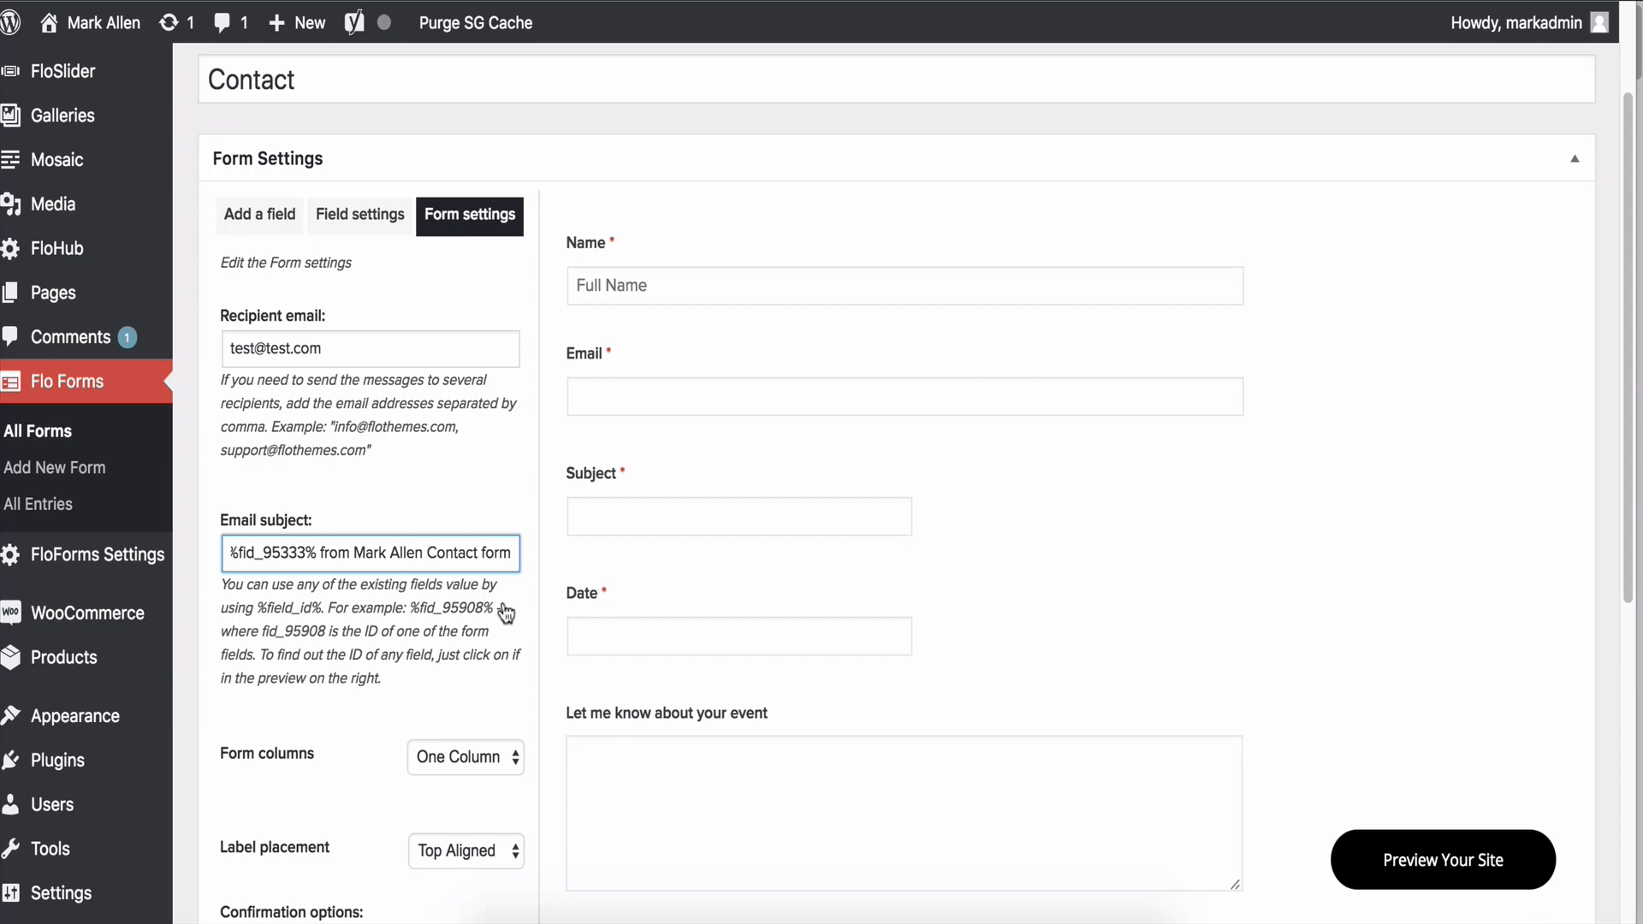
Review the form's field settings, then return to the email settings.
scroll(501, 602, down, 5)
scroll(501, 599, up, 7)
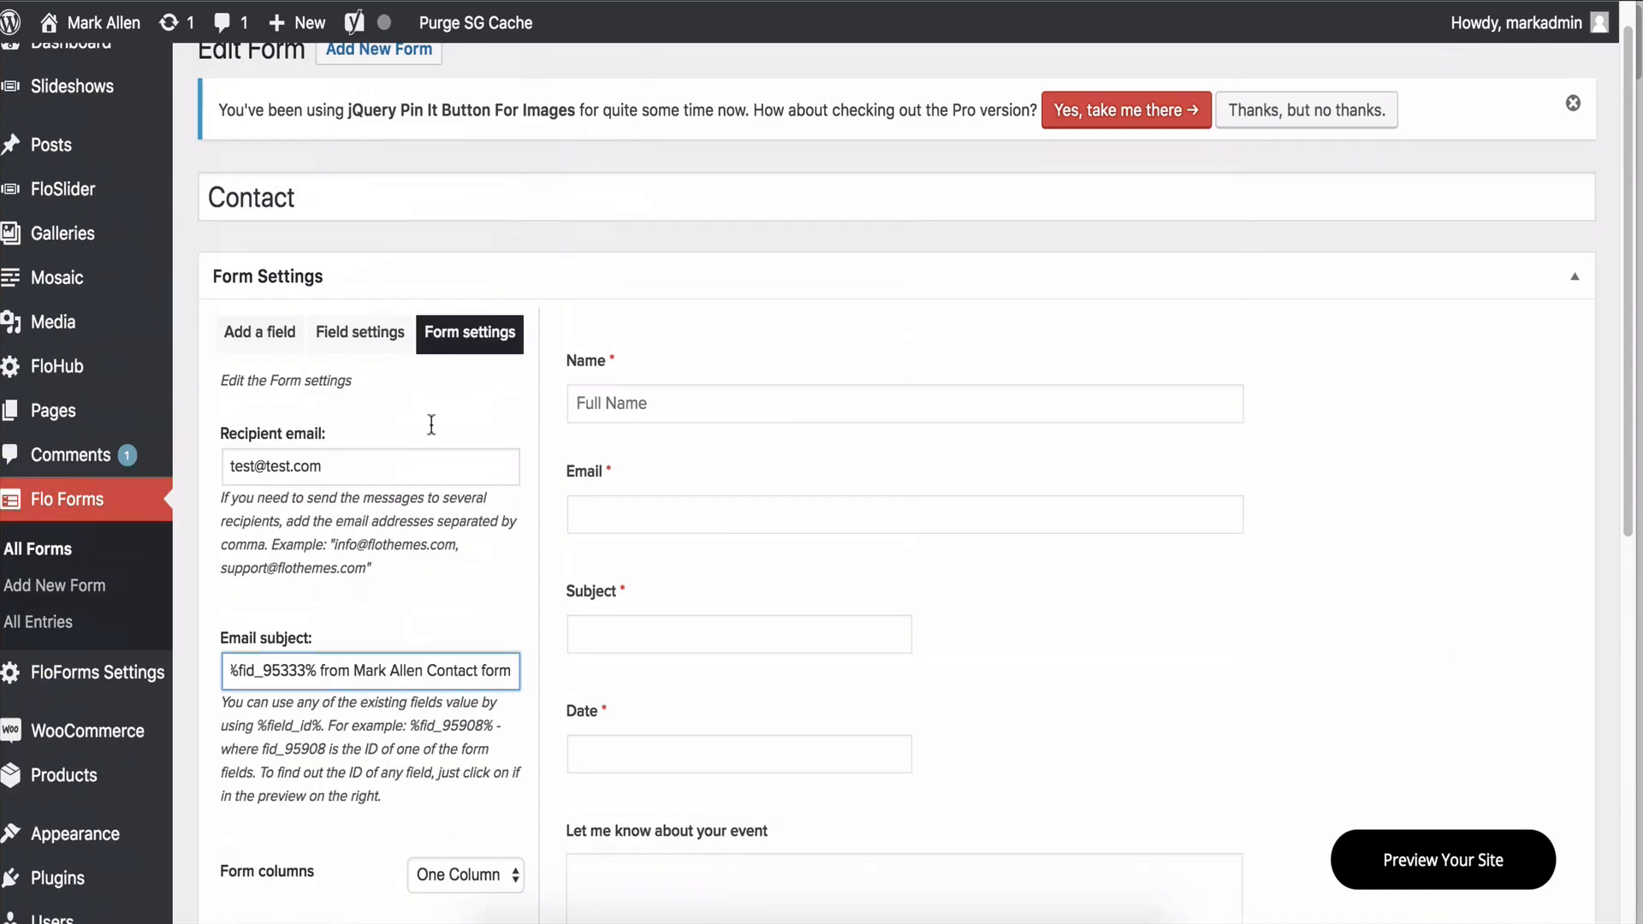
click(366, 333)
click(277, 335)
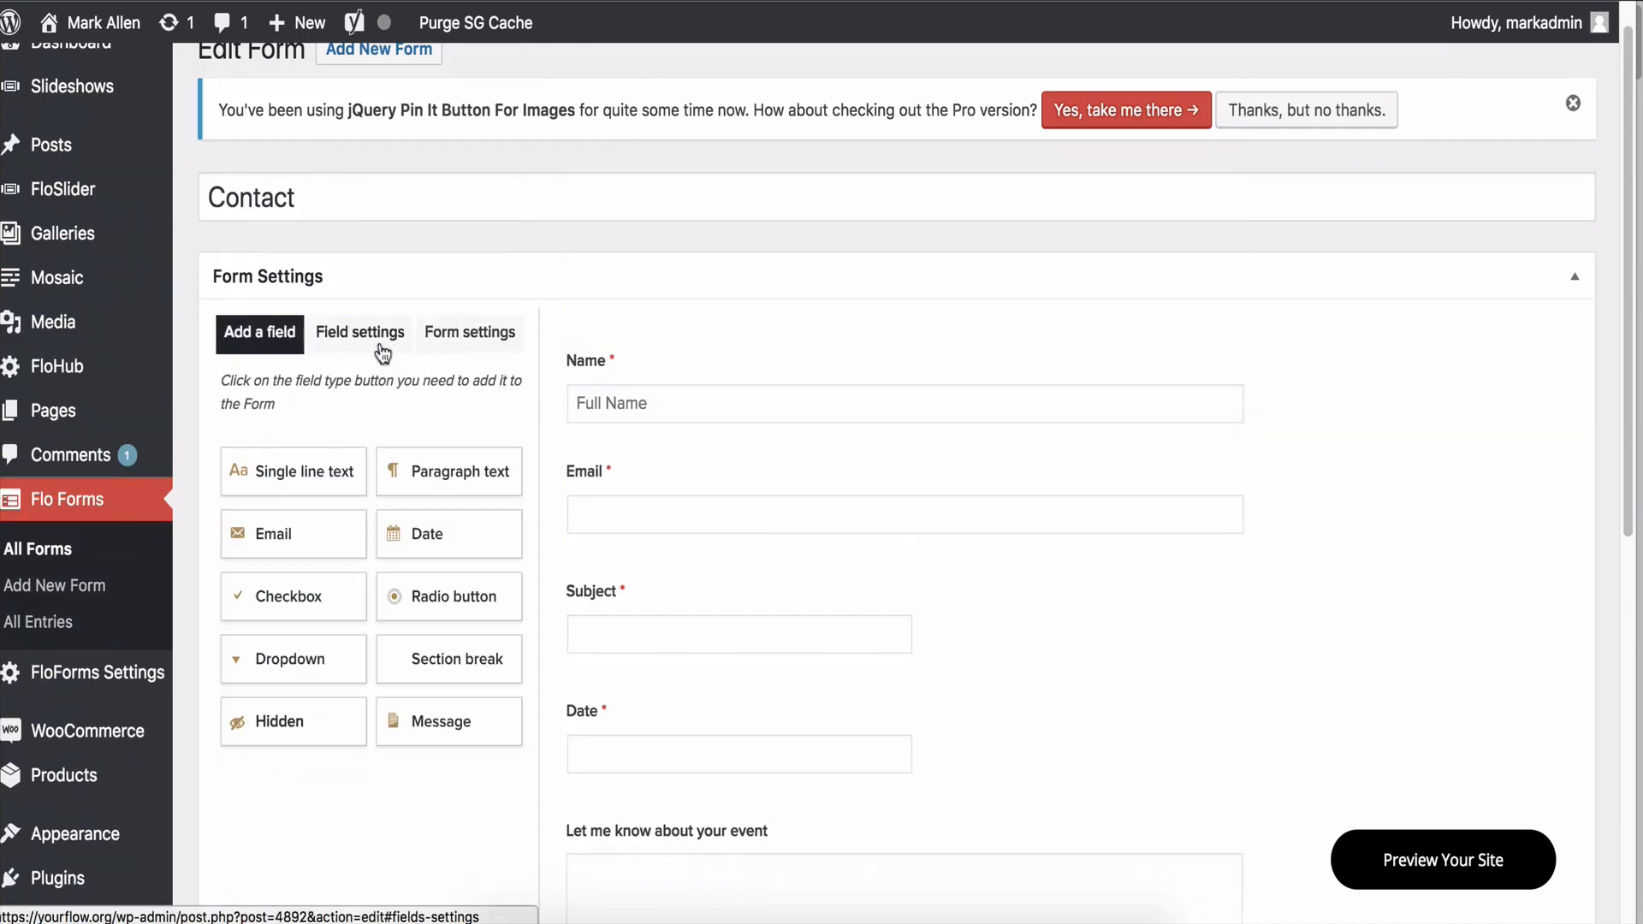
click(447, 337)
scroll(628, 388, down, 8)
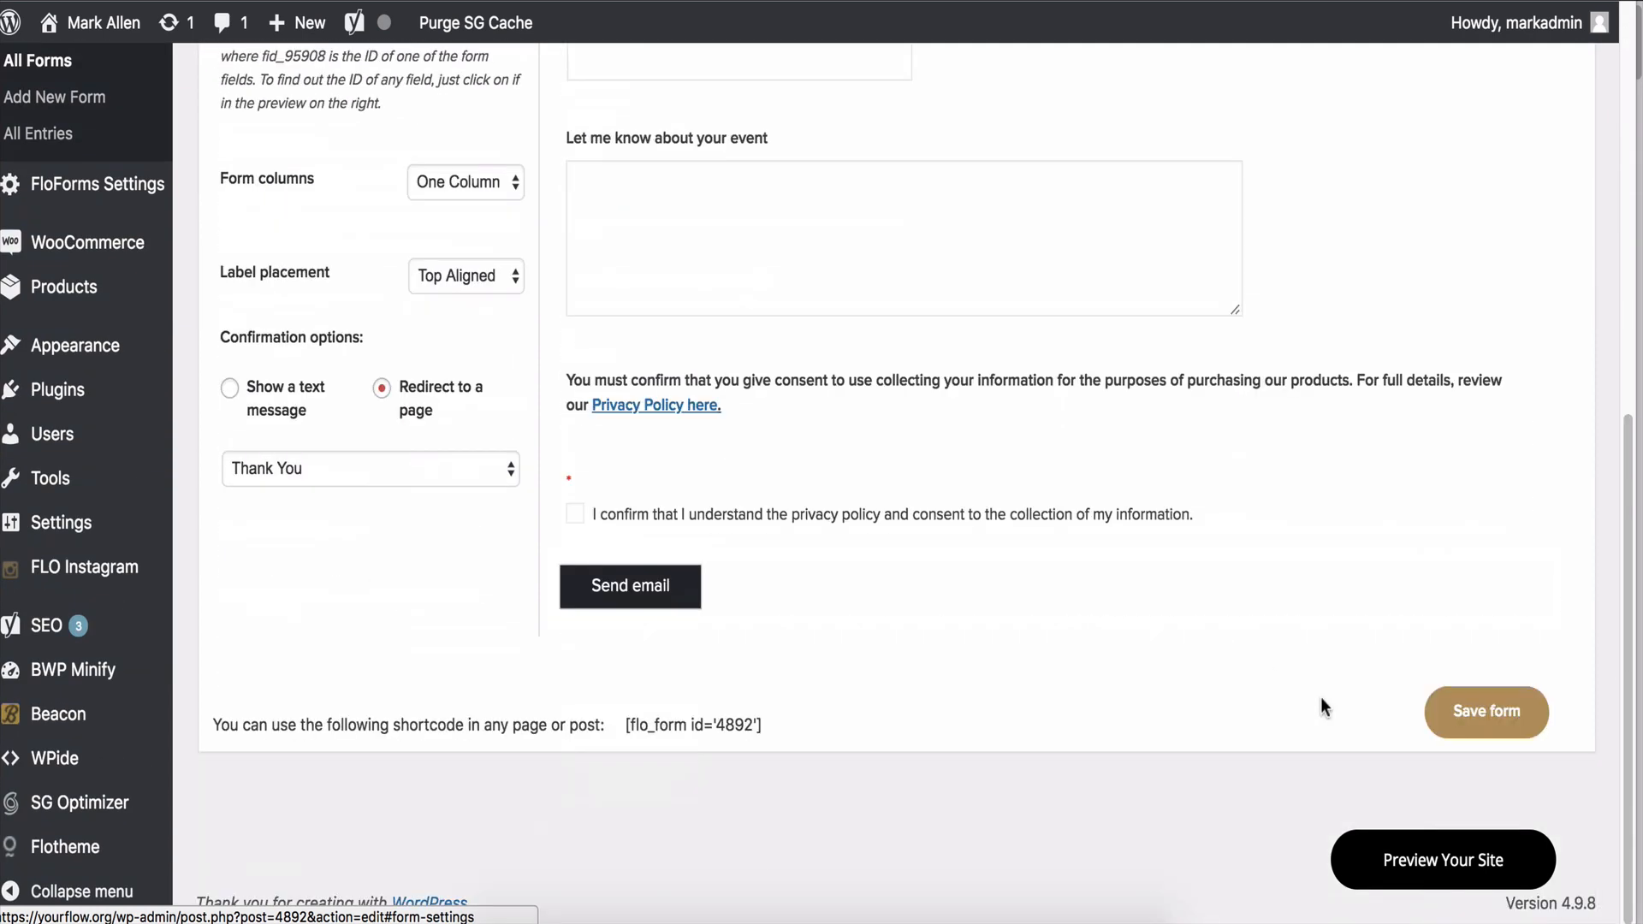
Save the Contact form and open the FloForms Settings page.
click(1454, 712)
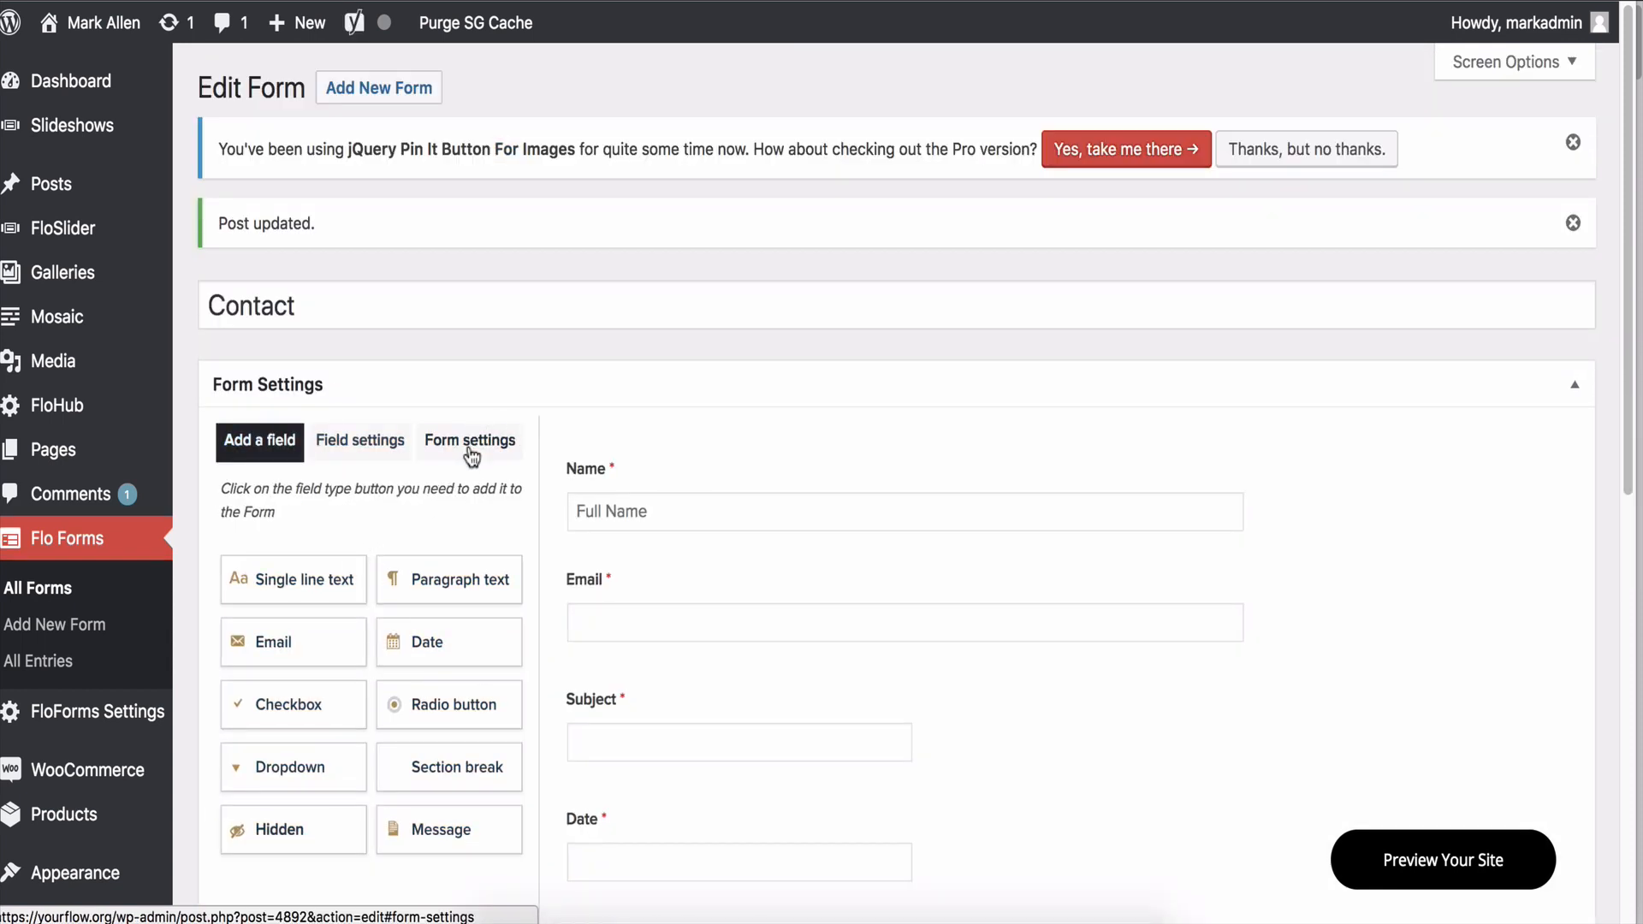
click(76, 711)
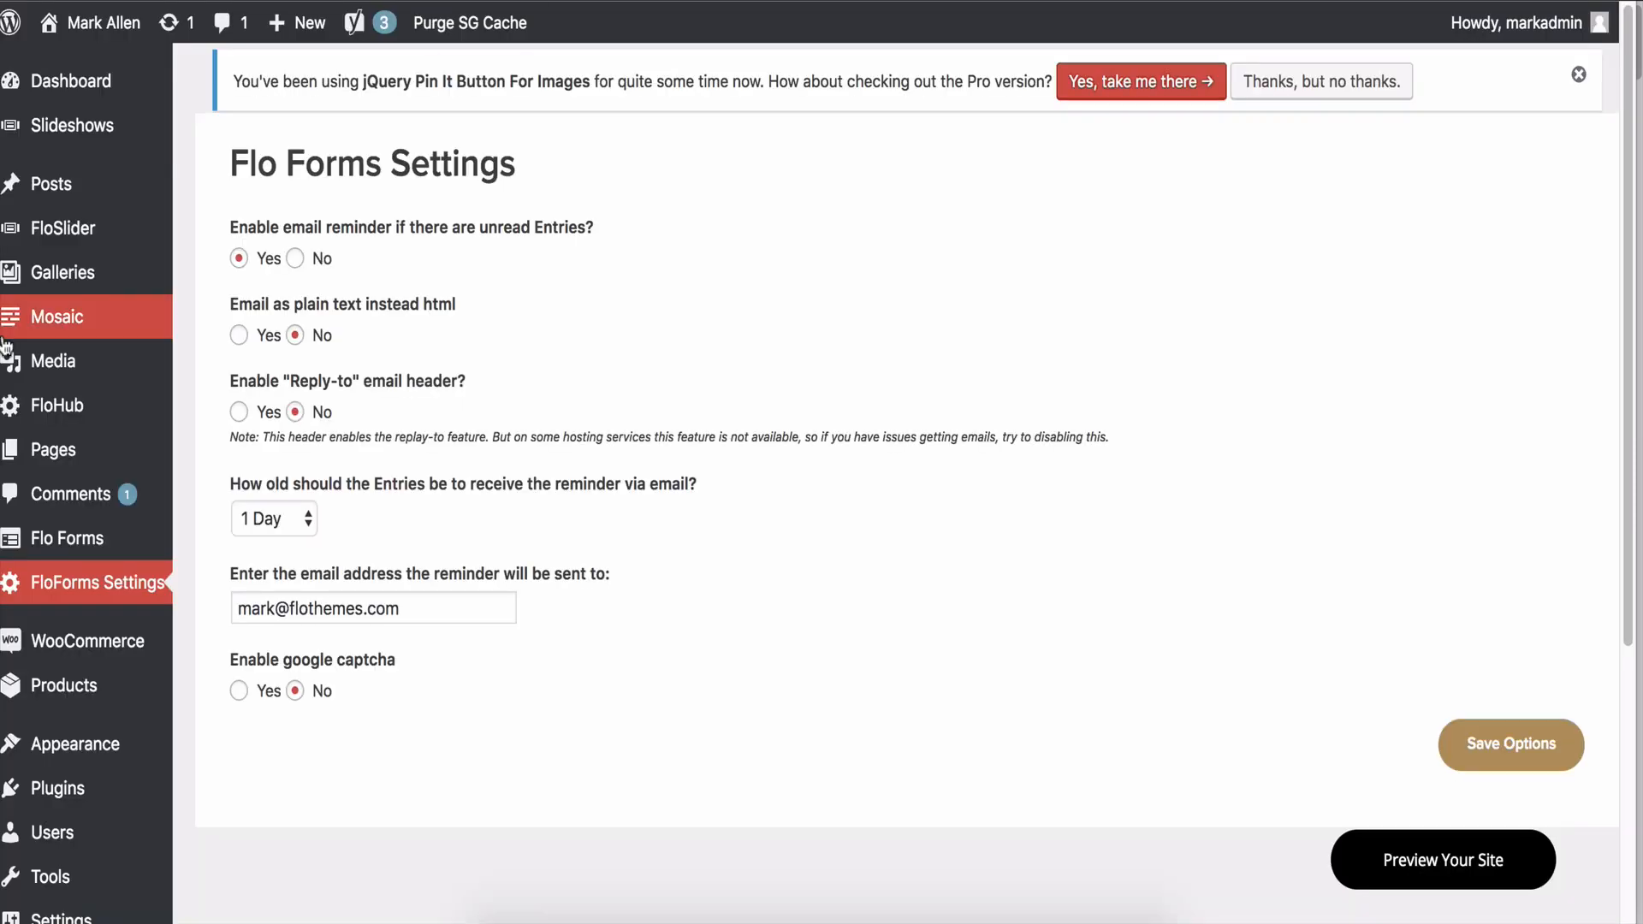
Open Flo Forms' All Entries list and look through the 8 submitted entries.
mouse_move(70, 548)
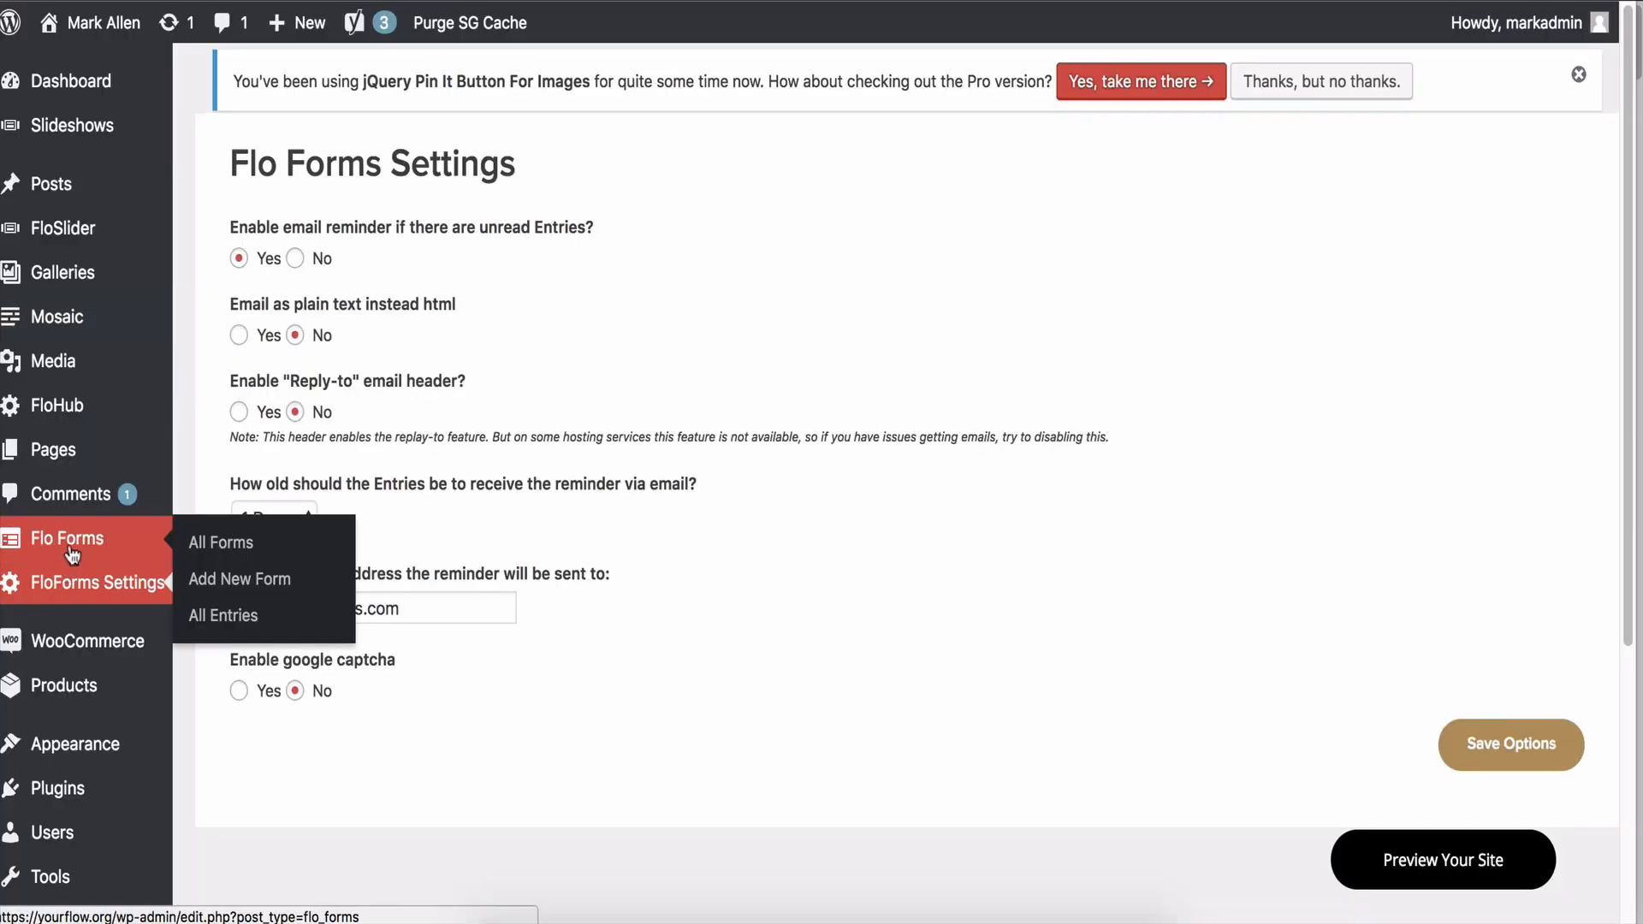
click(226, 609)
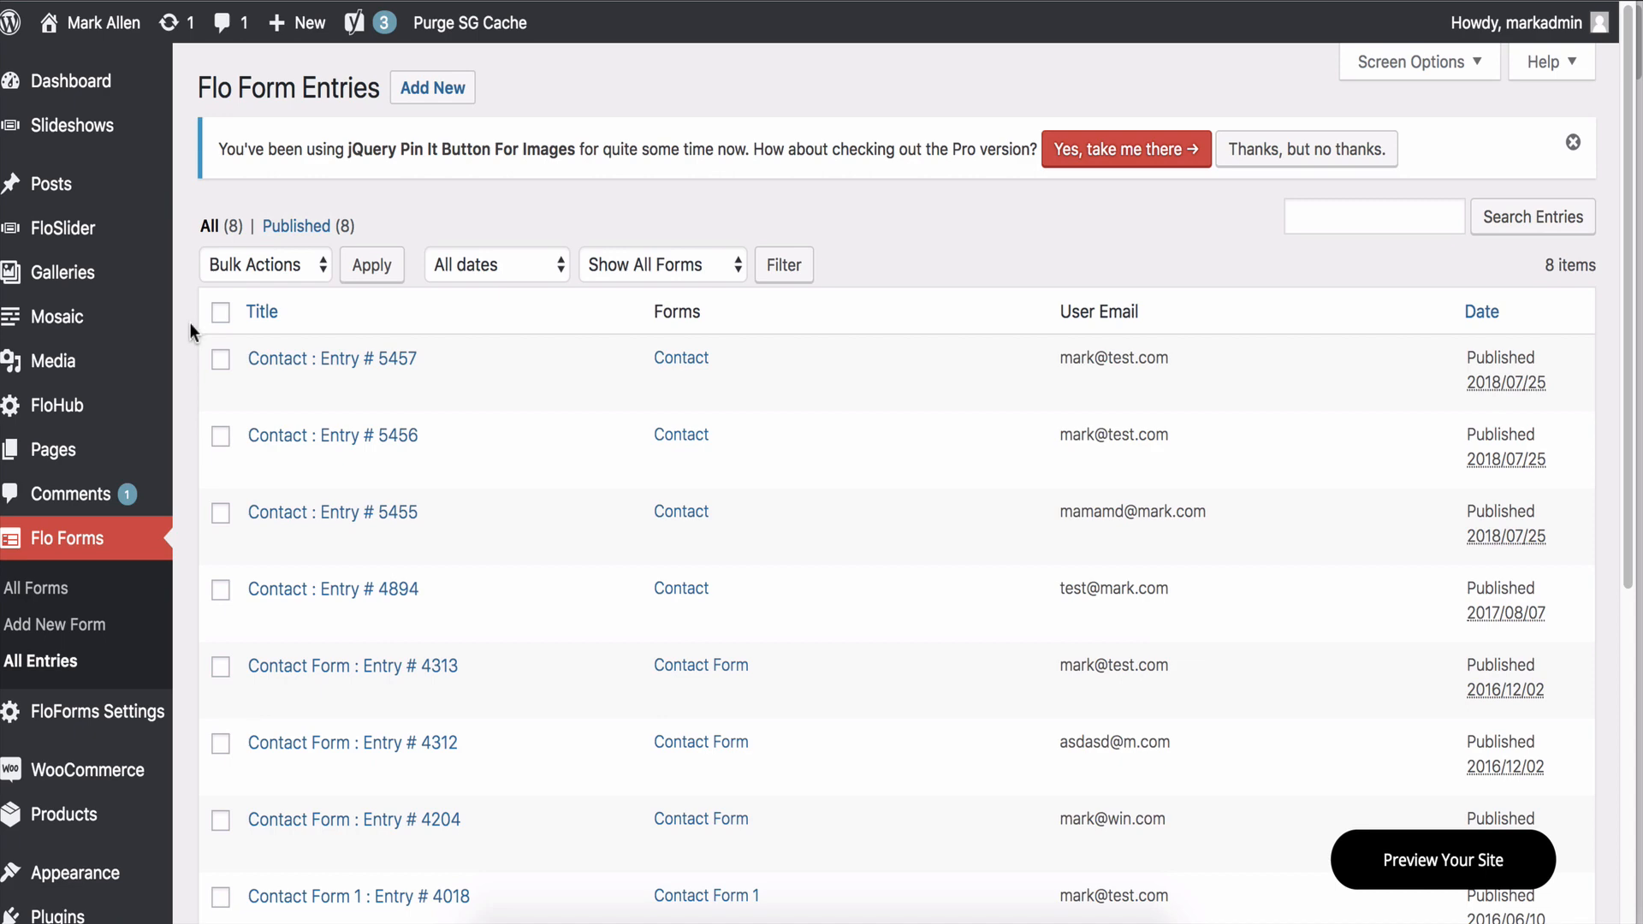
scroll(192, 335, down, 5)
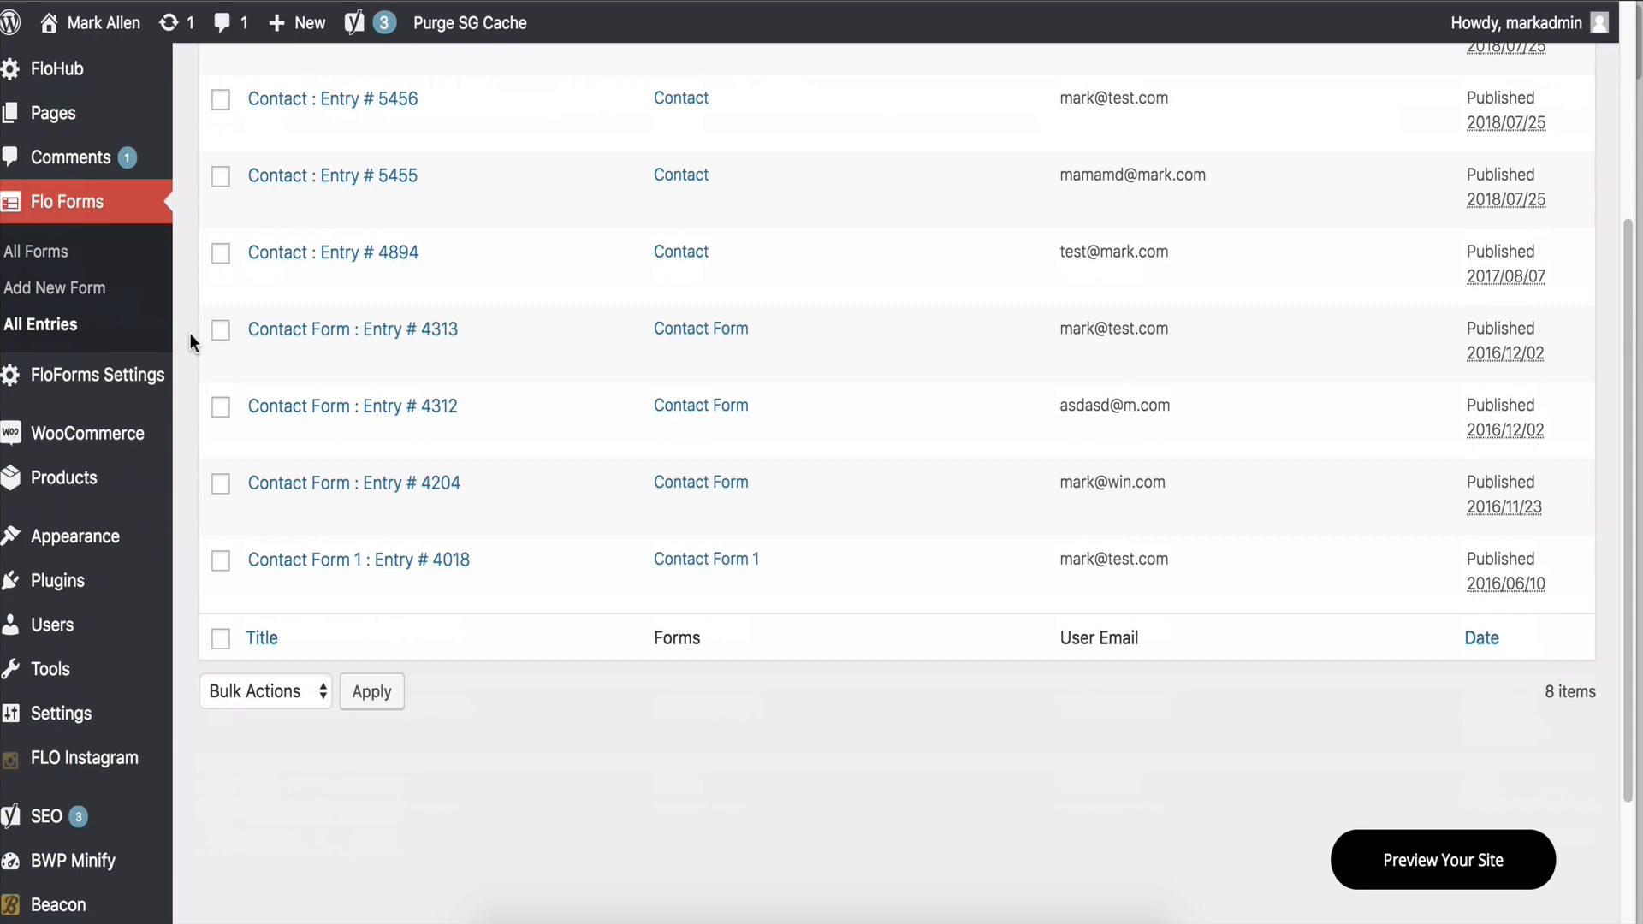
click(82, 586)
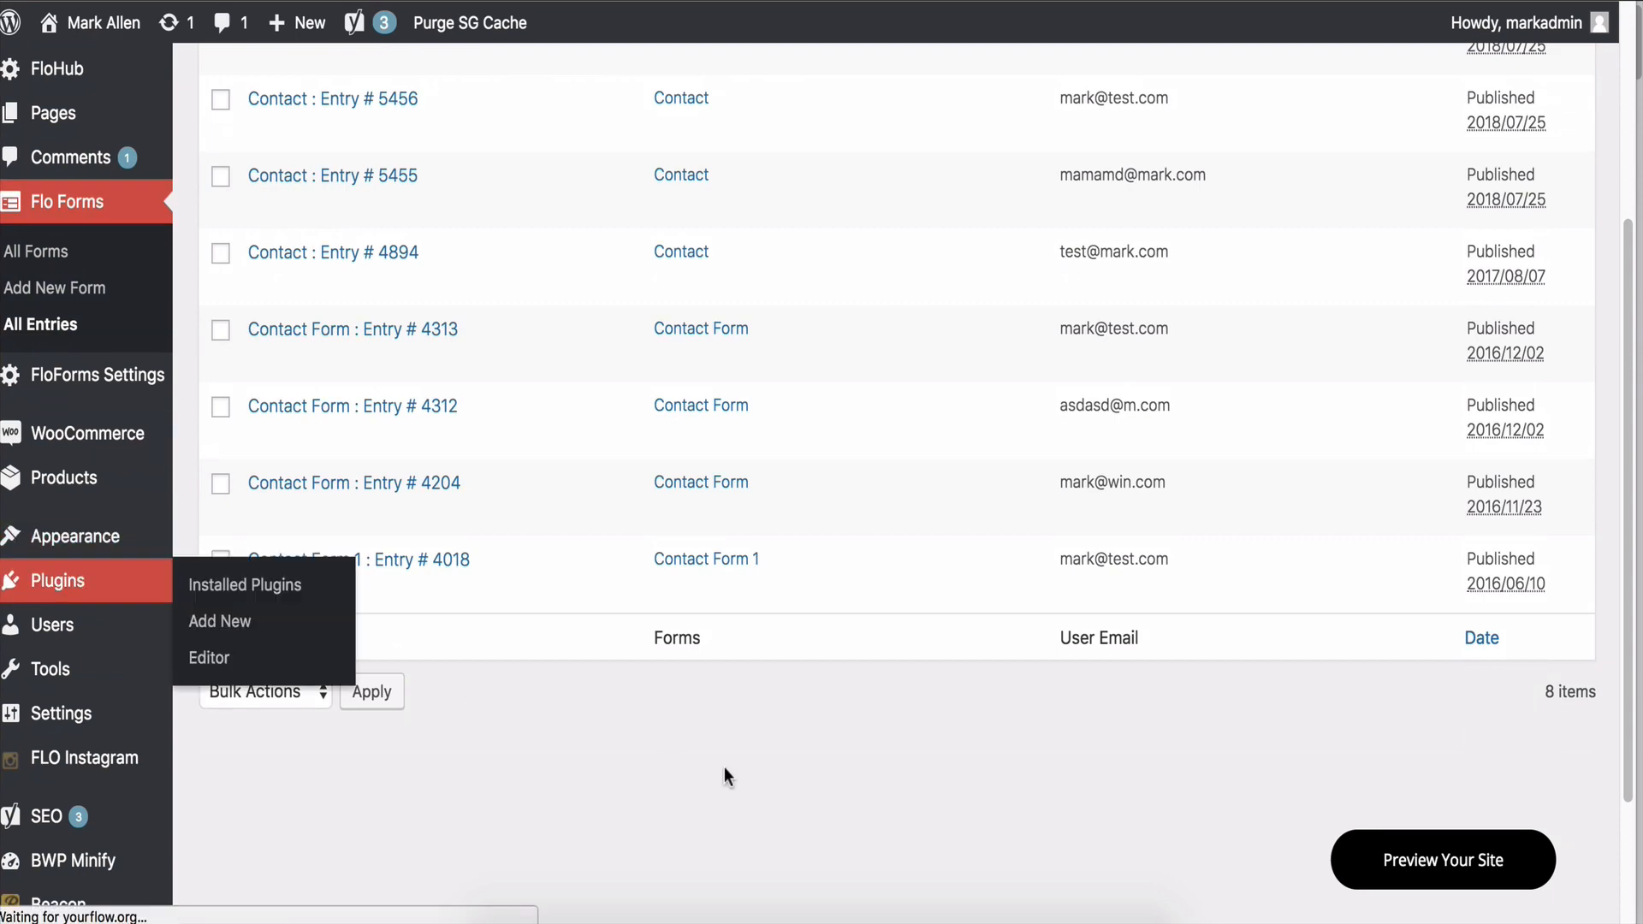
Locate Check Email in Plugins, then search 'check email' on Add Plugins, showing it Active.
scroll(633, 531, down, 8)
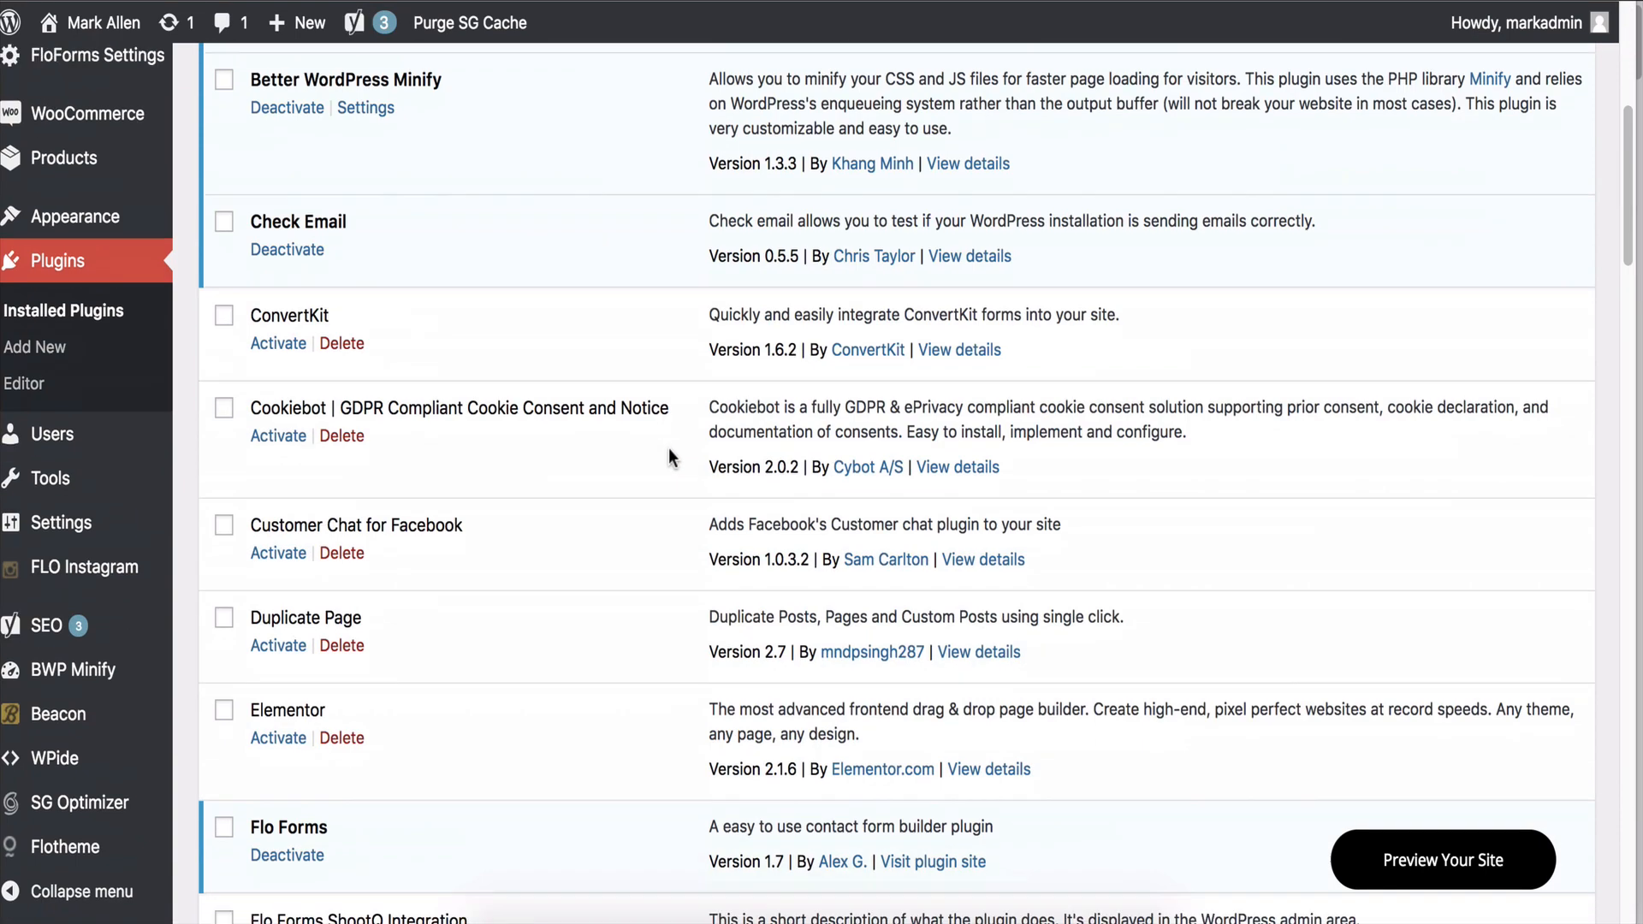
scroll(669, 448, up, 4)
drag(261, 451, 388, 444)
scroll(388, 451, up, 4)
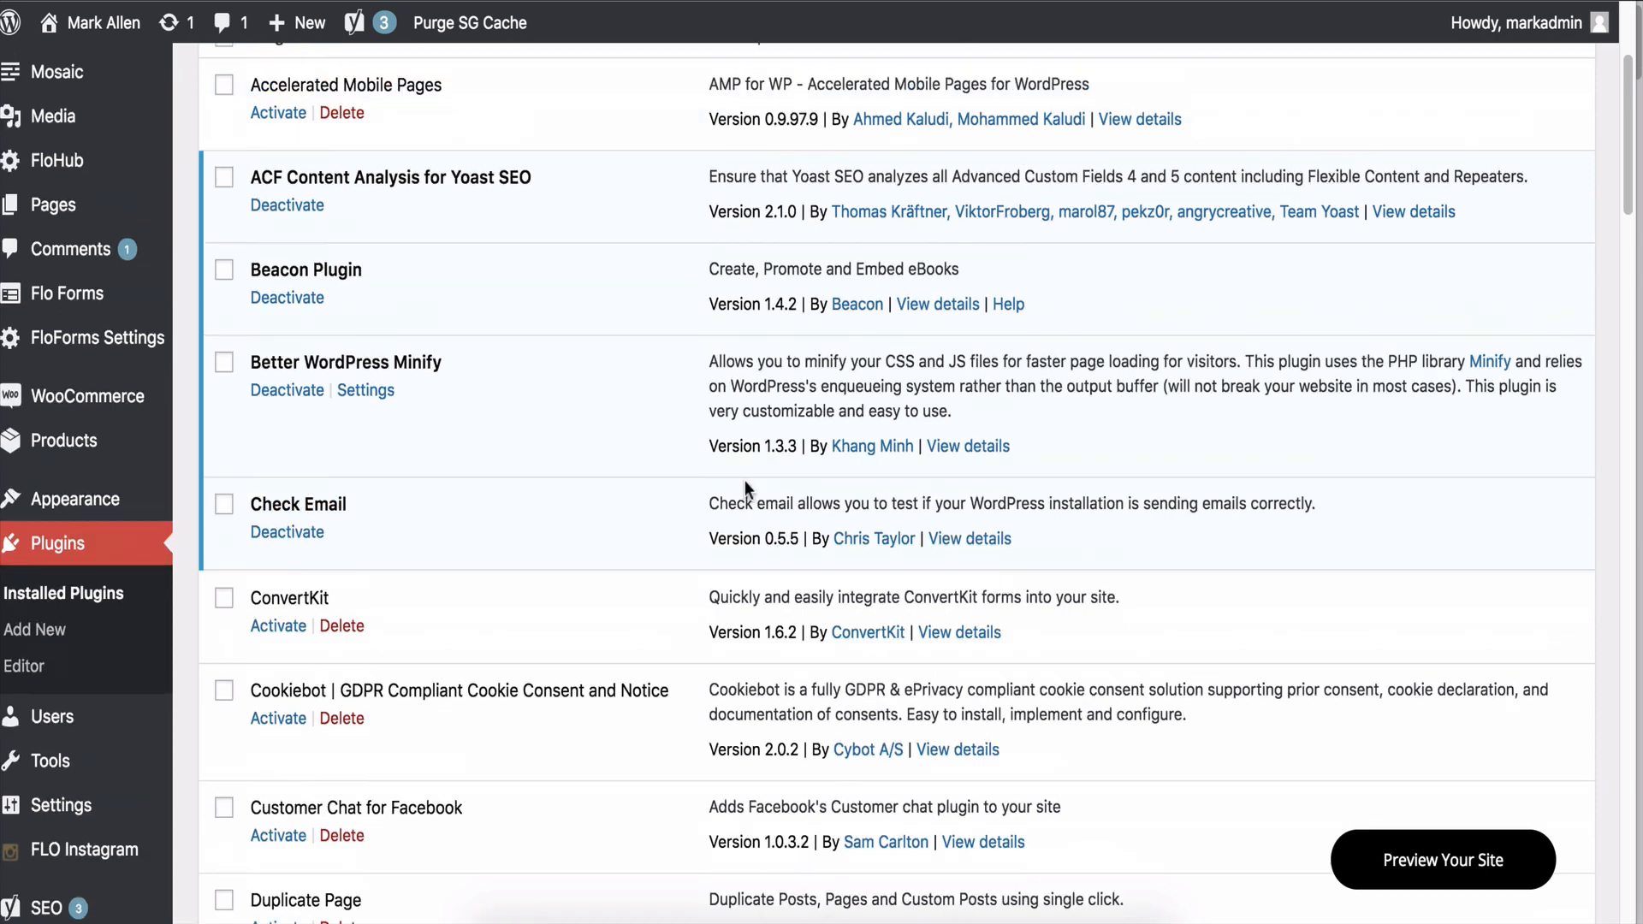
click(333, 87)
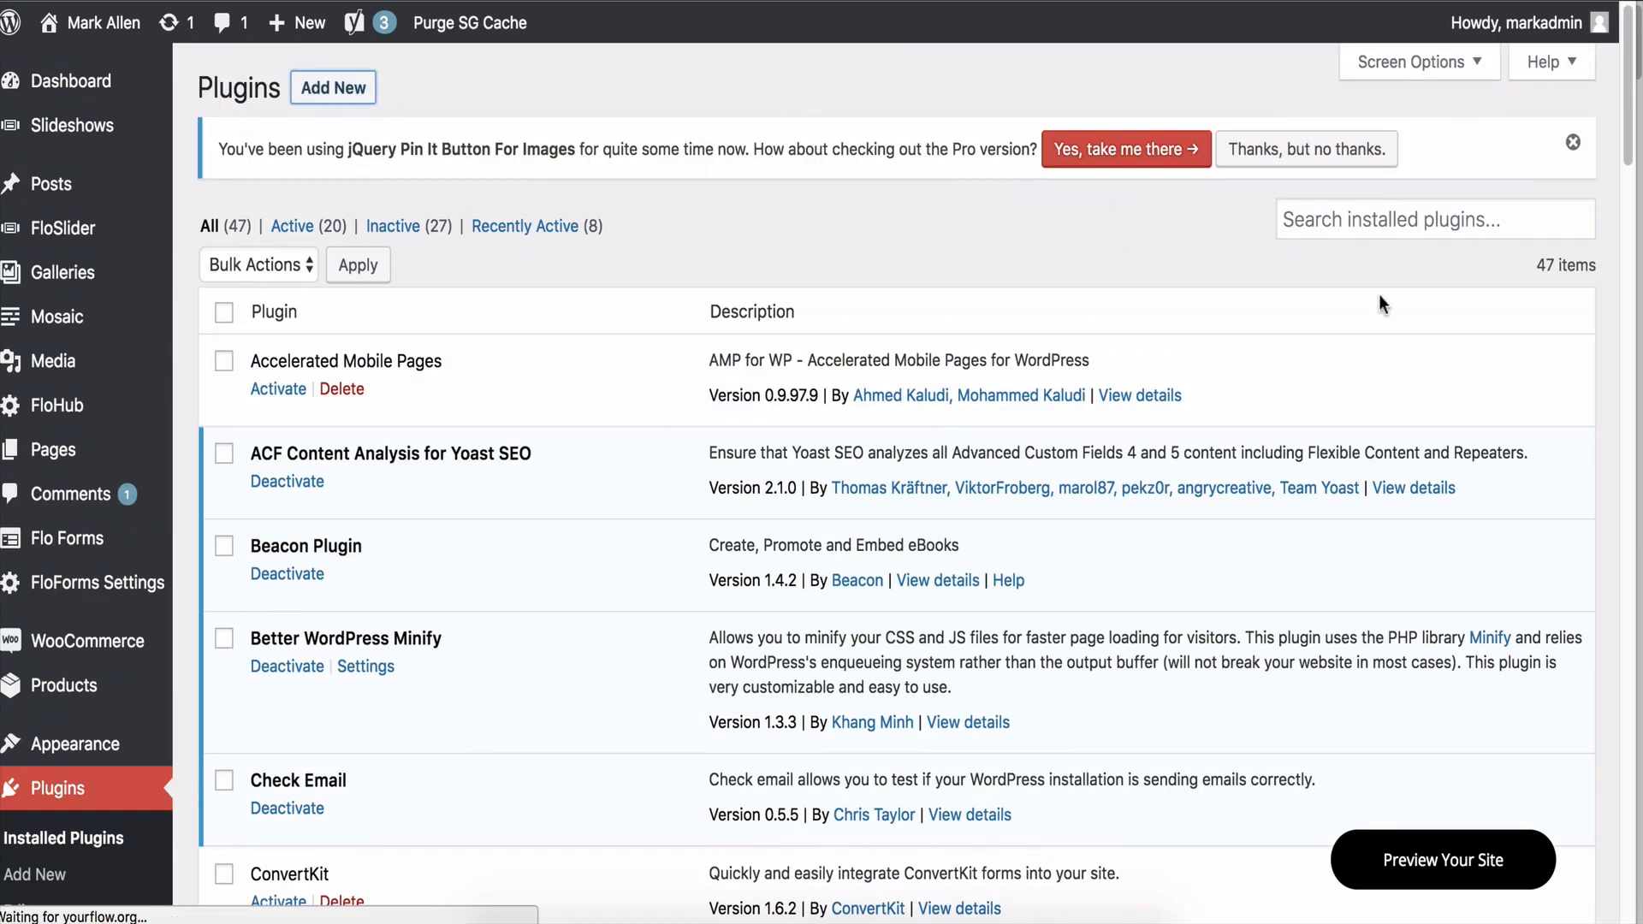
text(check email)
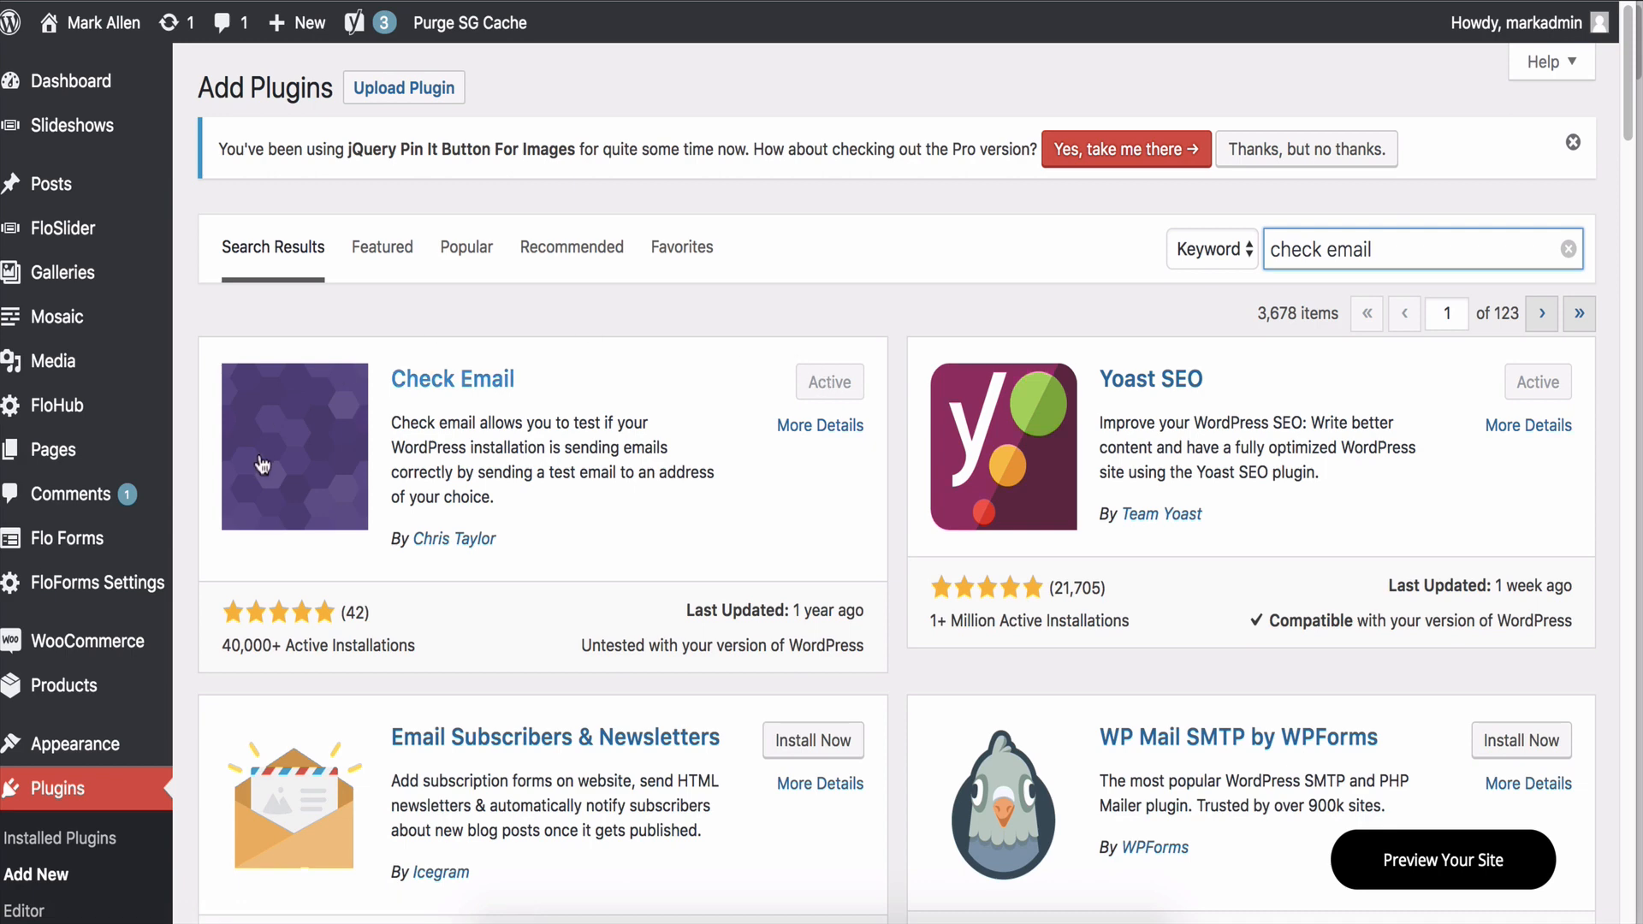
click(187, 476)
scroll(185, 470, down, 5)
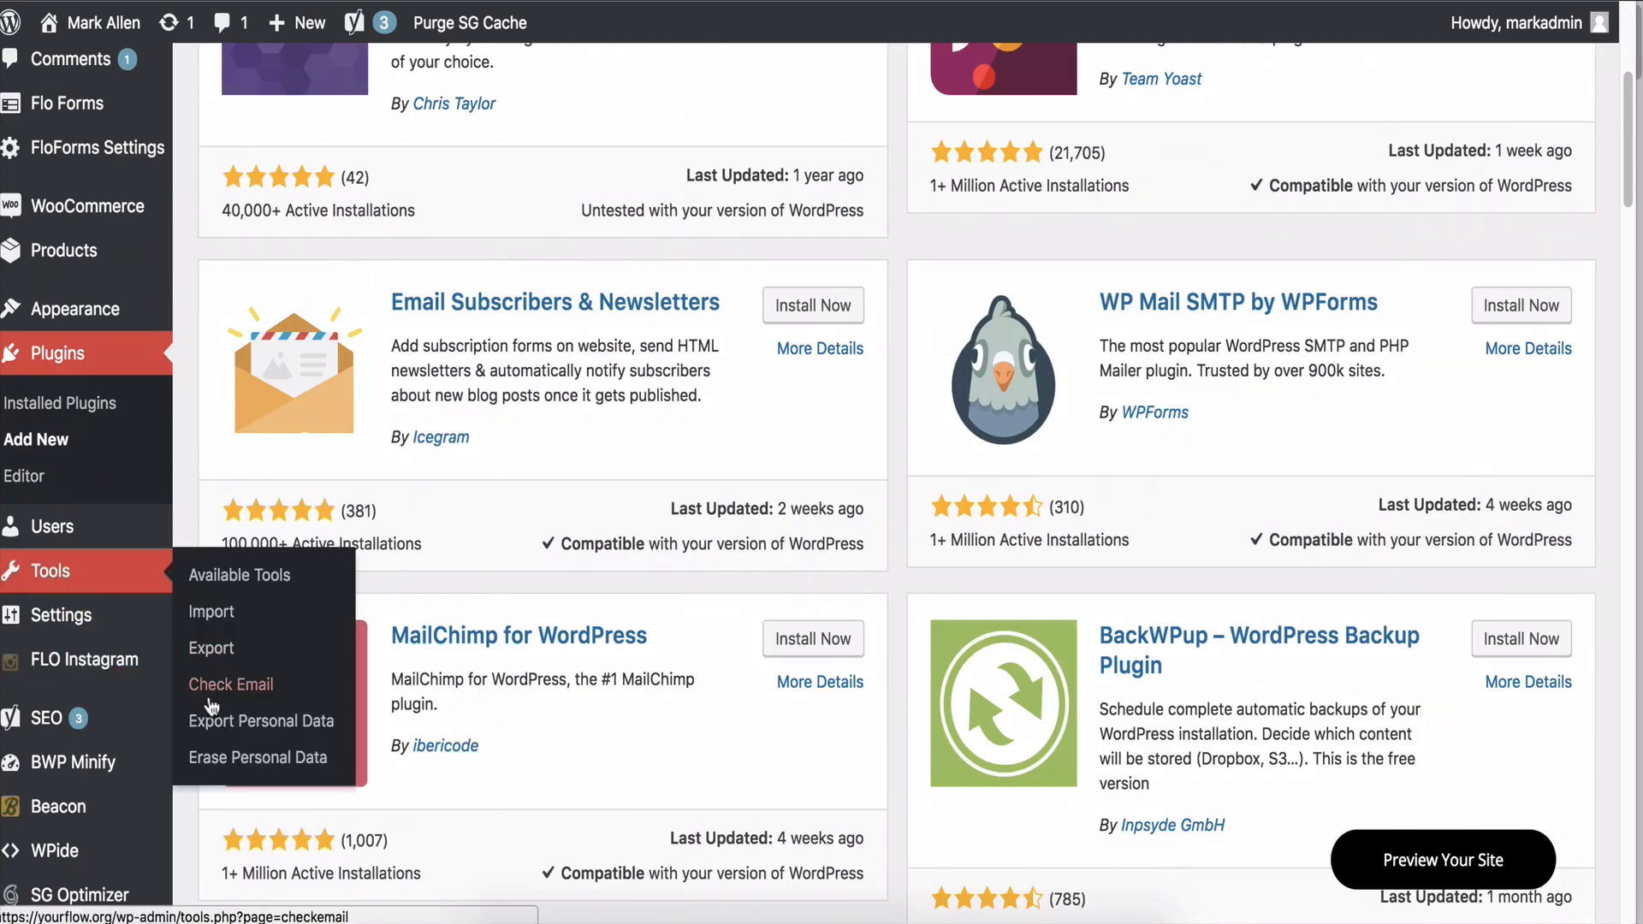
Send a test email from Tools > Check Email to the saved admin e-mail address.
click(210, 680)
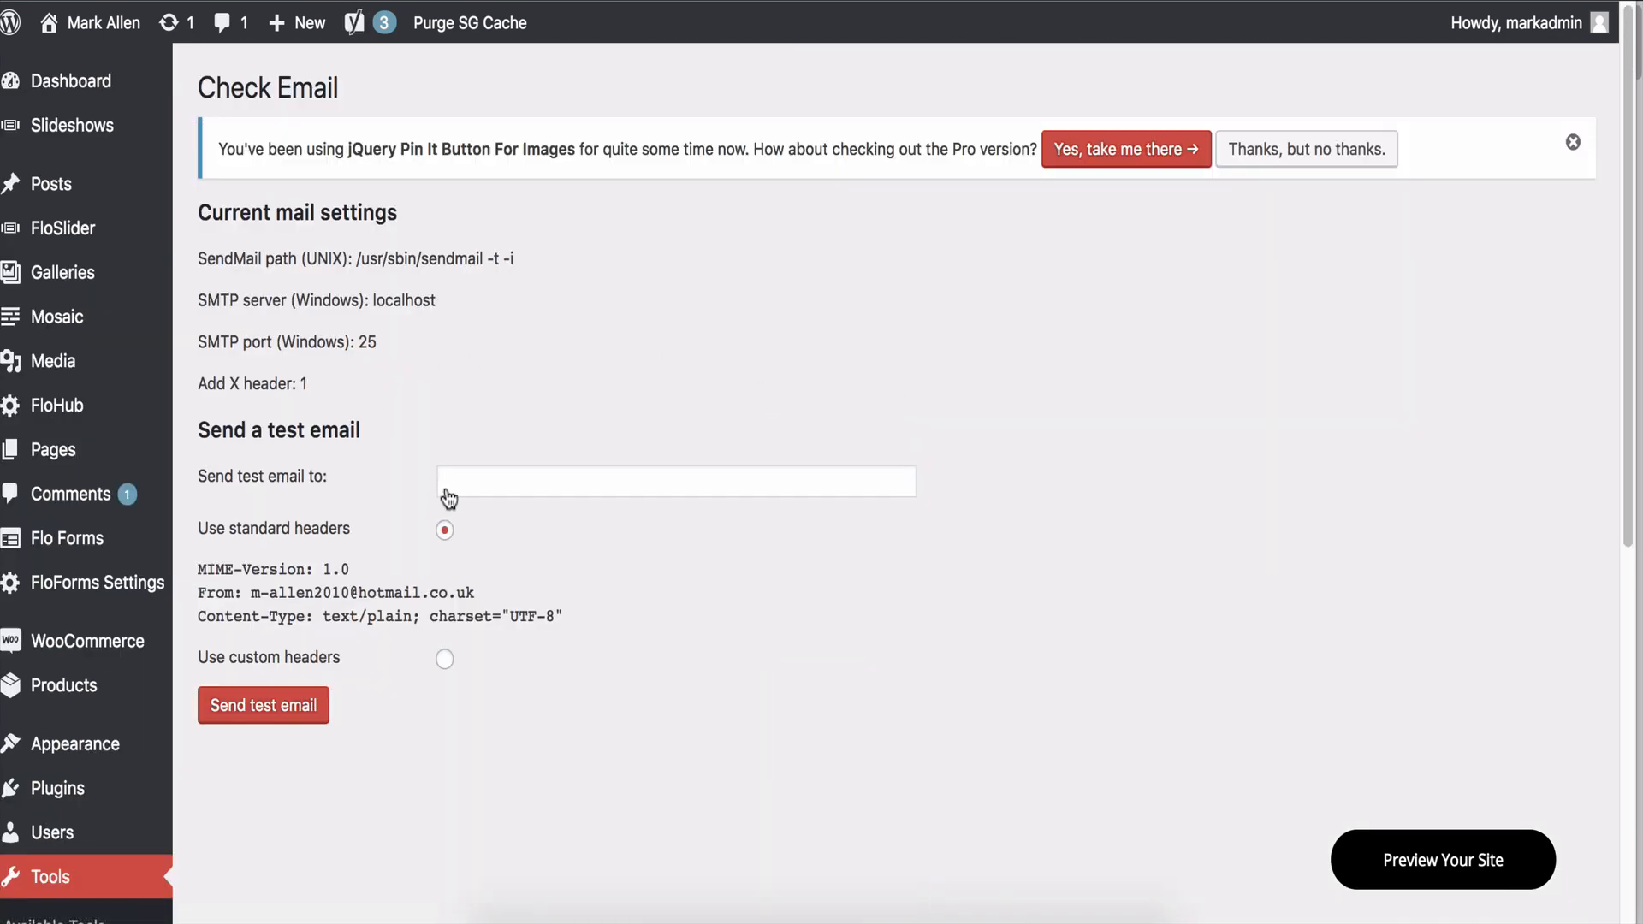
click(473, 479)
click(737, 419)
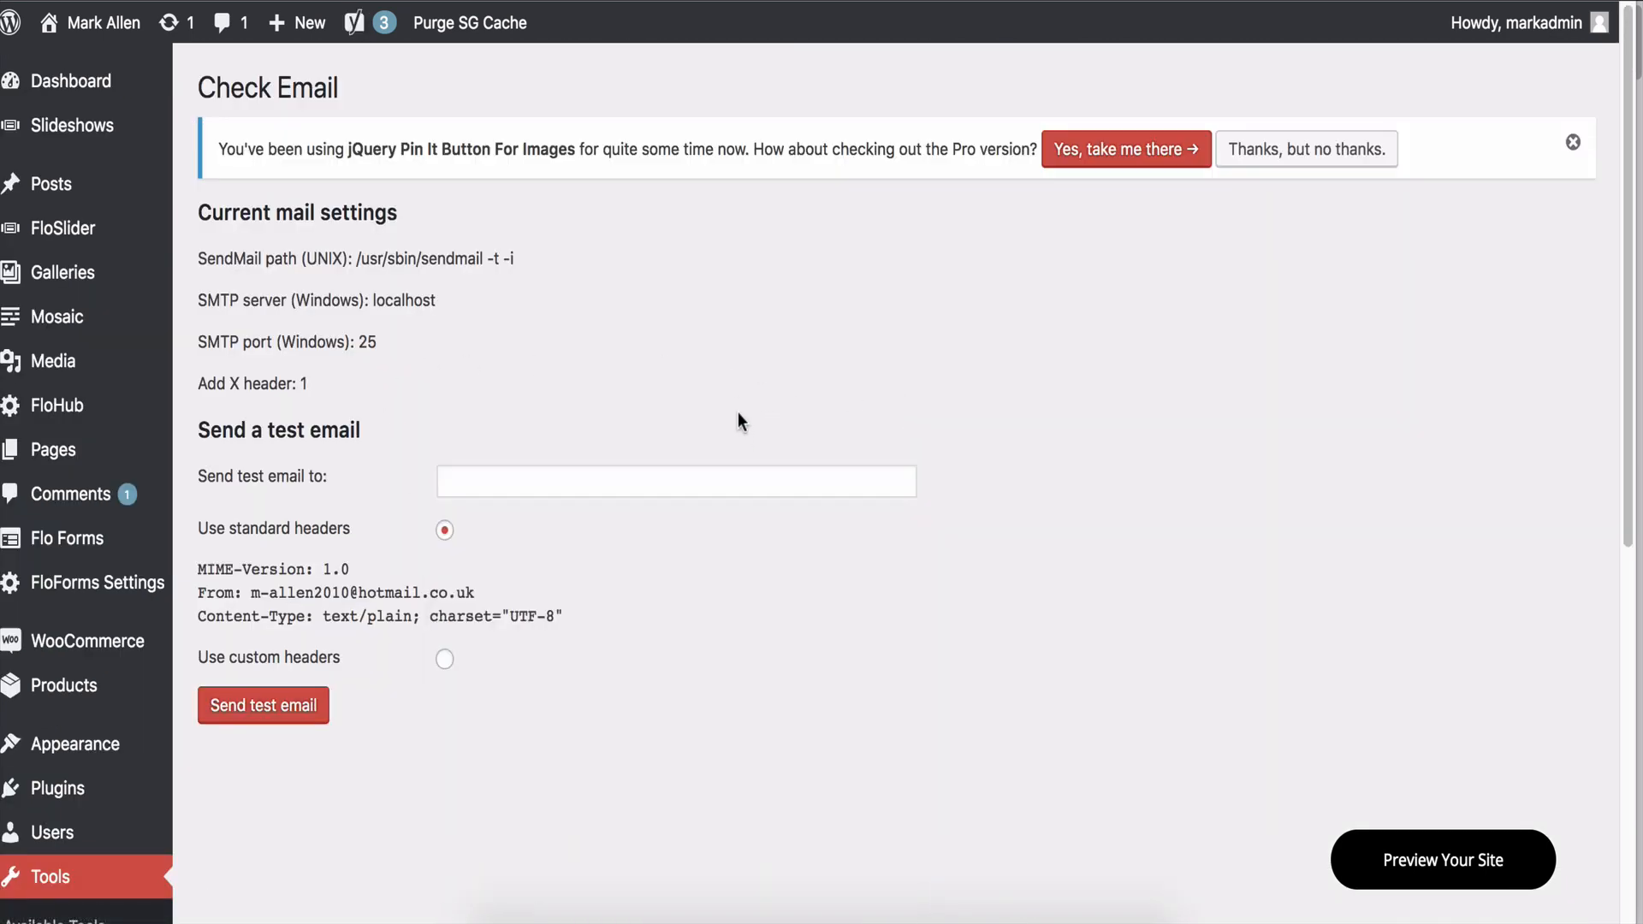
click(525, 470)
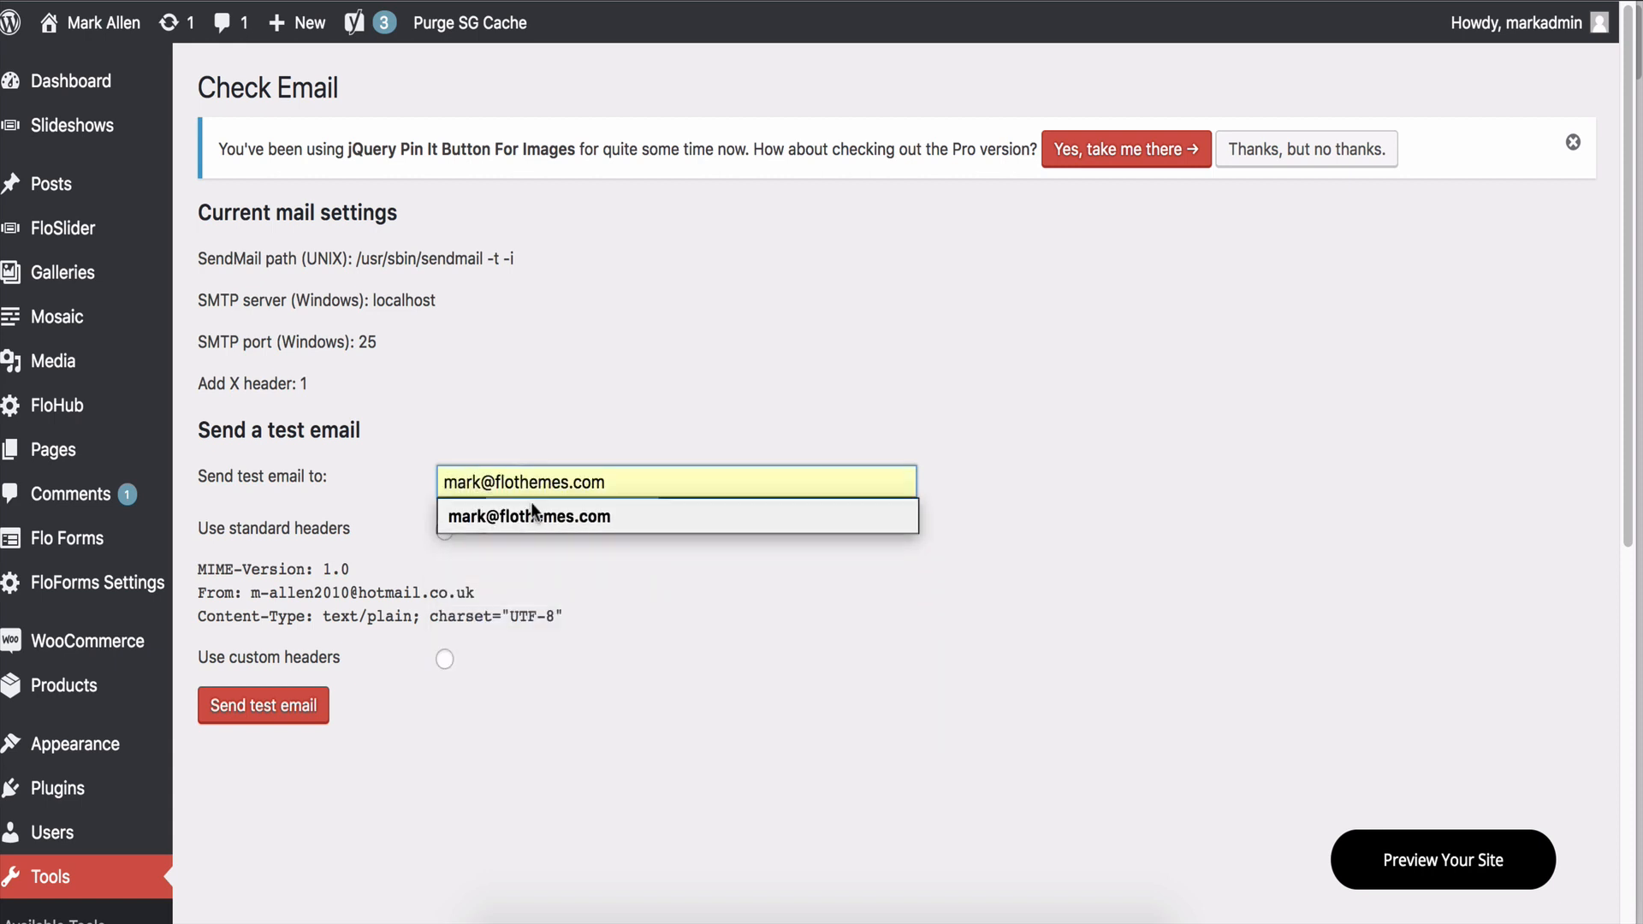
click(529, 516)
click(227, 708)
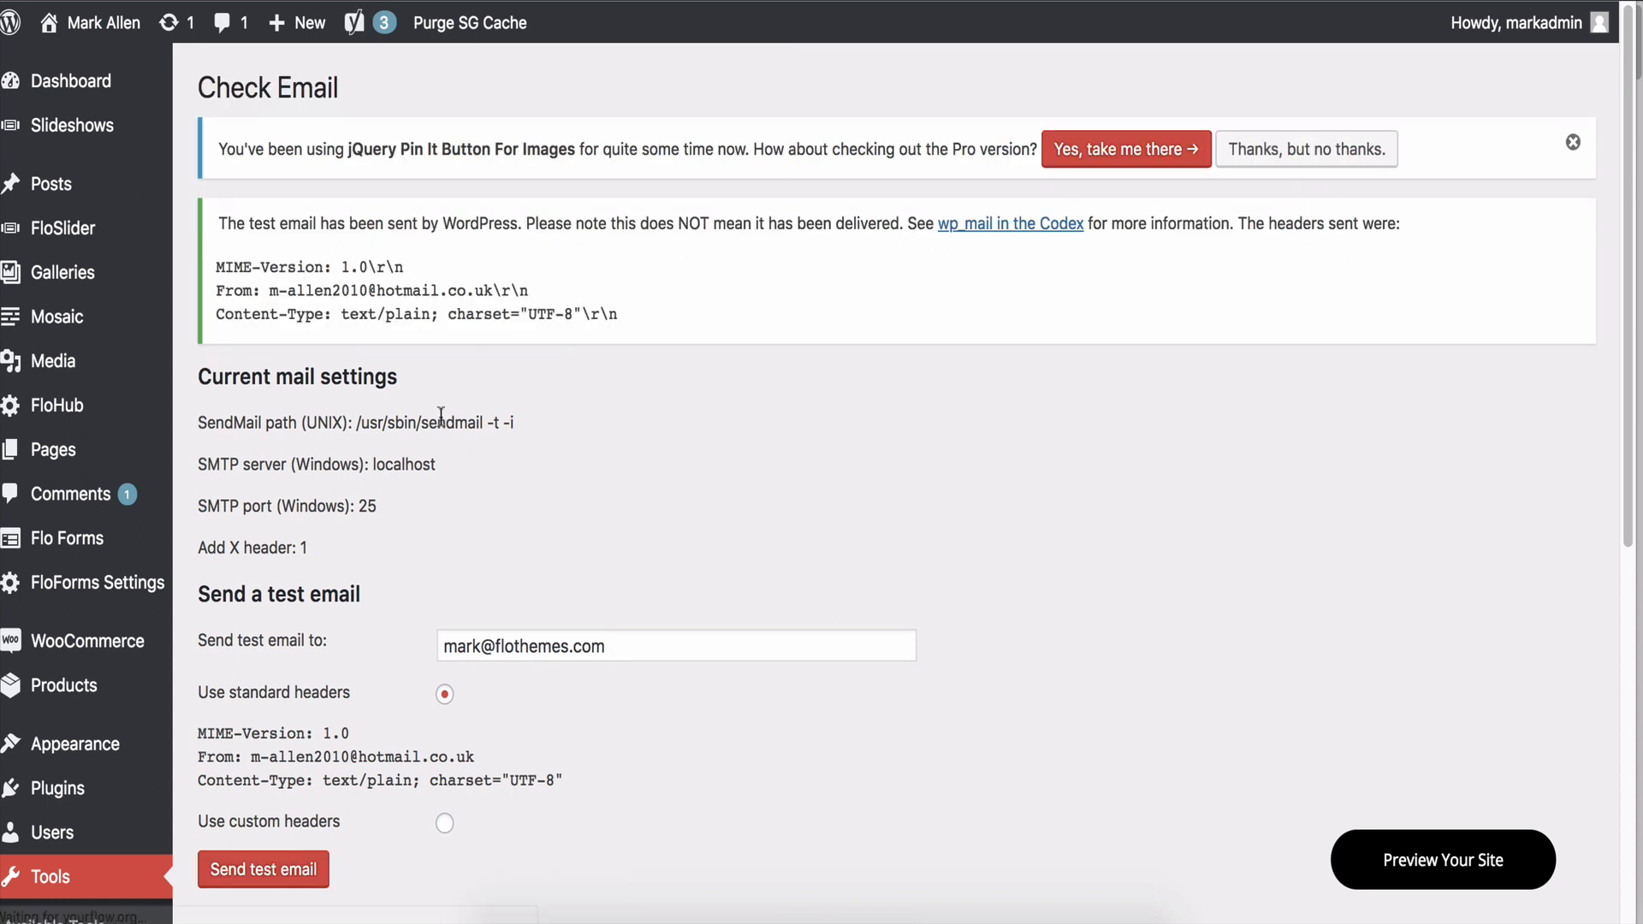
Highlight the notice's first line confirming the test email was sent.
drag(214, 222, 515, 229)
click(515, 229)
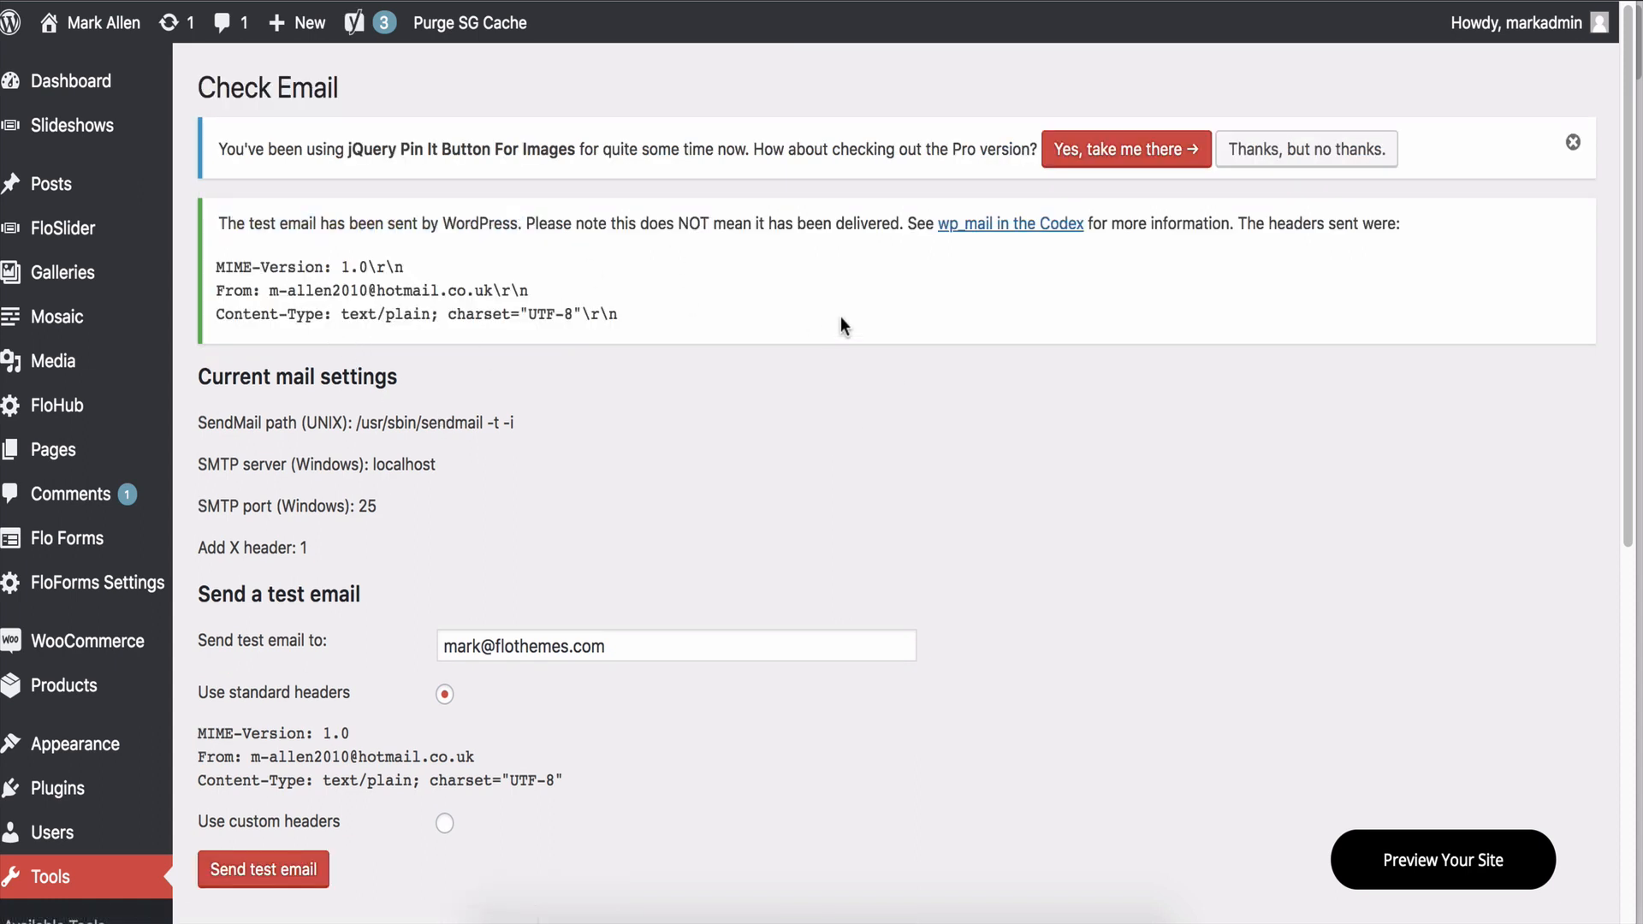